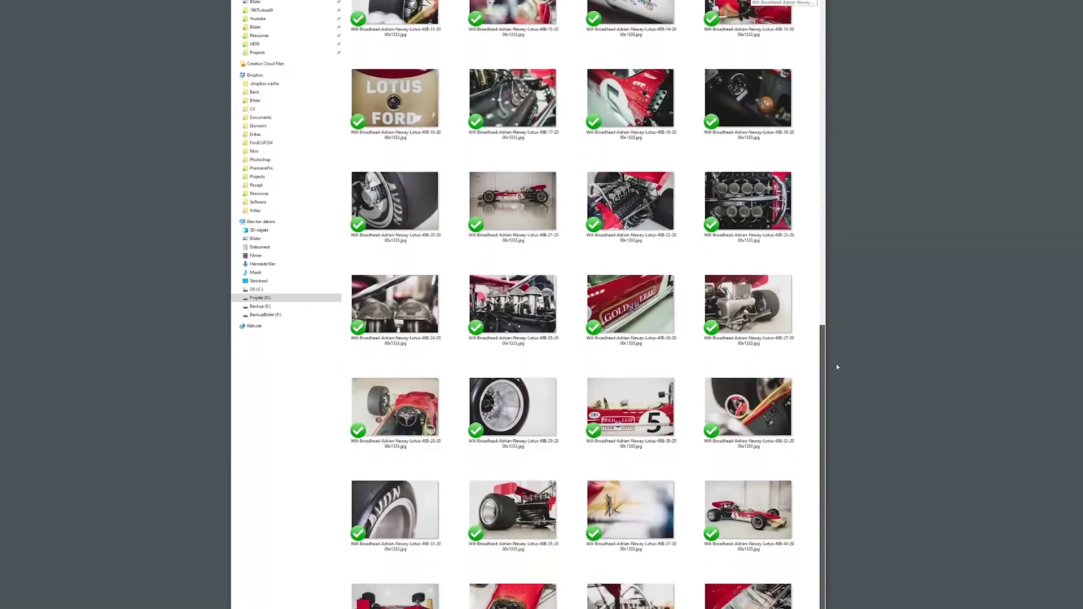
{"action": "scroll", "coordinate": [836, 395], "scroll_direction": "down", "scroll_amount": 2}
- Scroll the Reference folder thumbnails down to TamiyaScan and back up
{"action": "scroll", "coordinate": [836, 412], "scroll_direction": "up", "scroll_amount": 15}
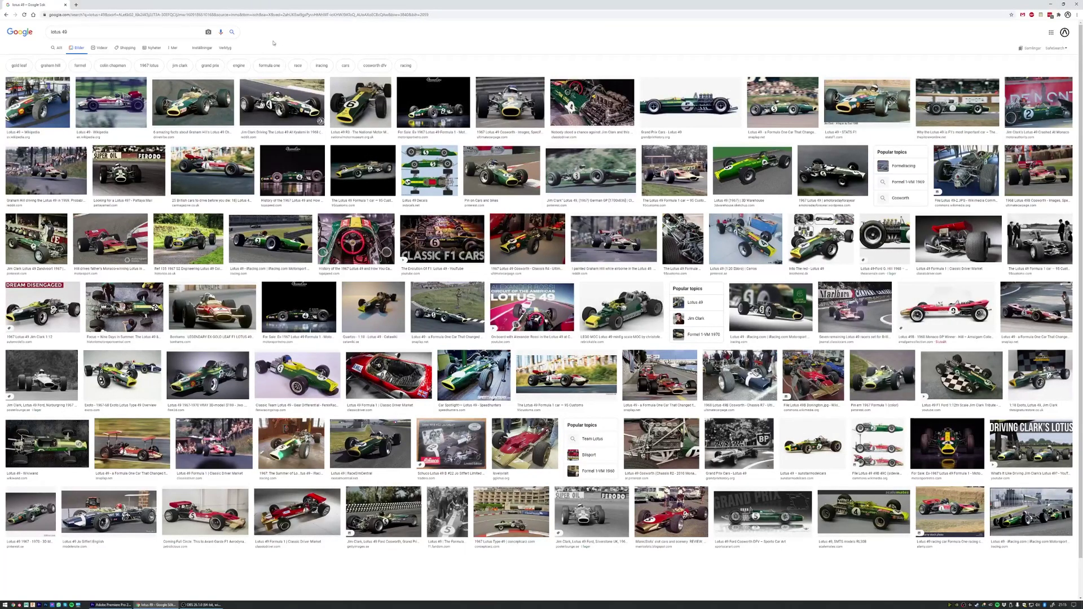
- Filter the lotus 49 image results by size Stor (large) using Verktyg
{"action": "left_click", "coordinate": [225, 49]}
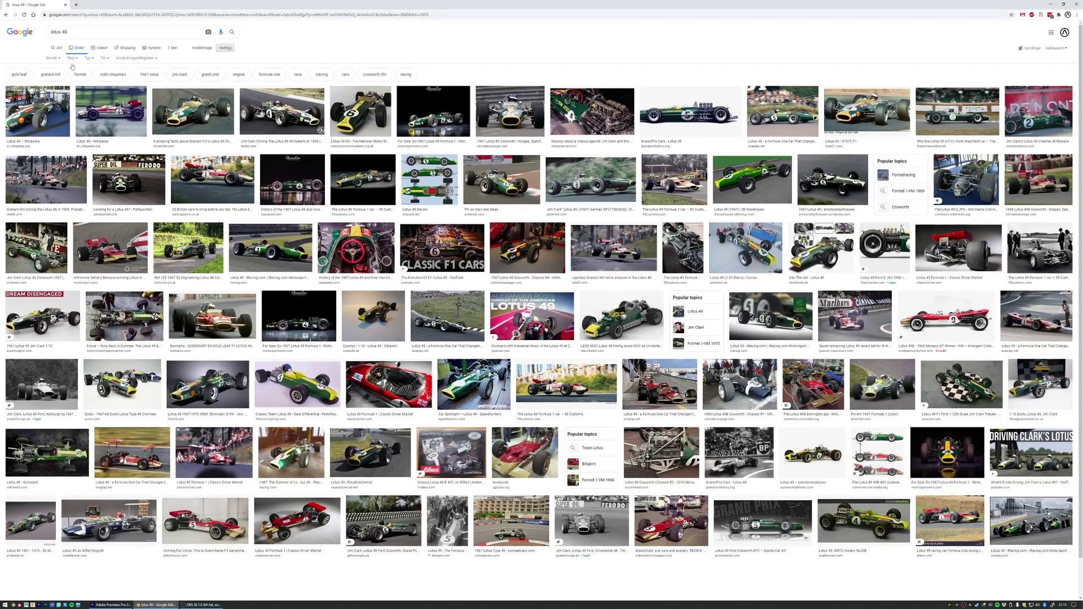
{"action": "left_click", "coordinate": [56, 59]}
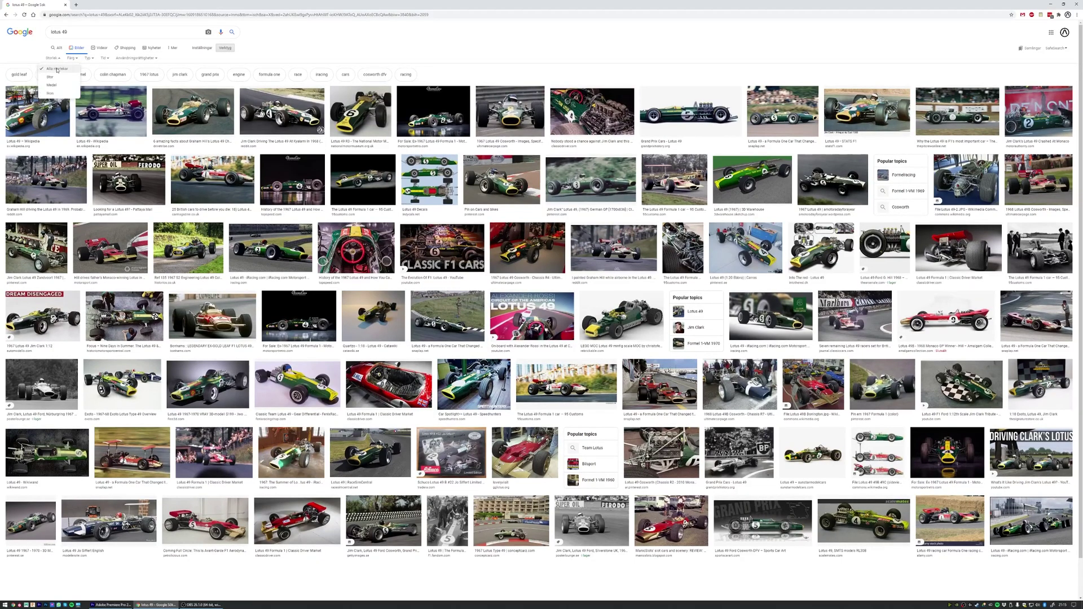
{"action": "left_click", "coordinate": [53, 79]}
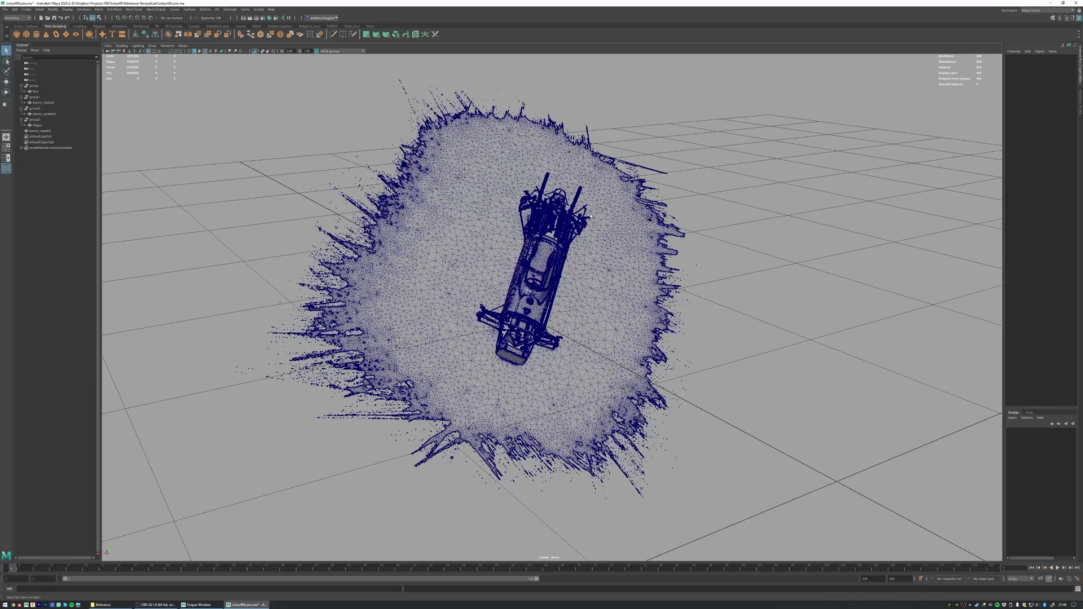
- Orbit the scan and select the noisy Kaross_overfill mesh
{"action": "left_click_drag", "start_coordinate": [463, 192], "coordinate": [553, 209]}
{"action": "left_click", "coordinate": [525, 206]}
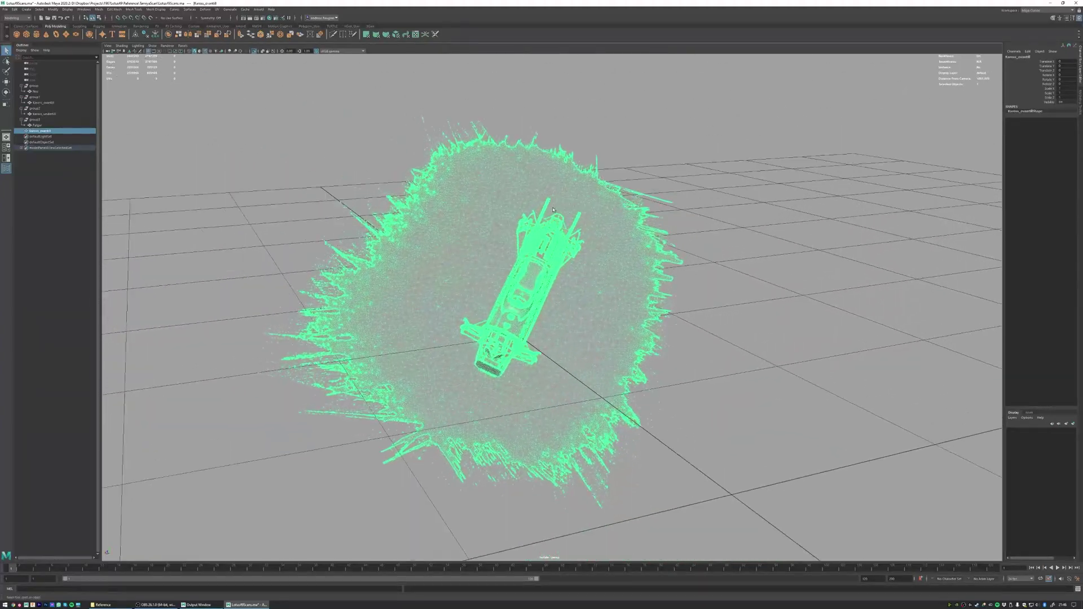
- Delete the overfill mesh and turn off Wireframe on Shaded for the car
{"action": "key", "text": "Delete"}
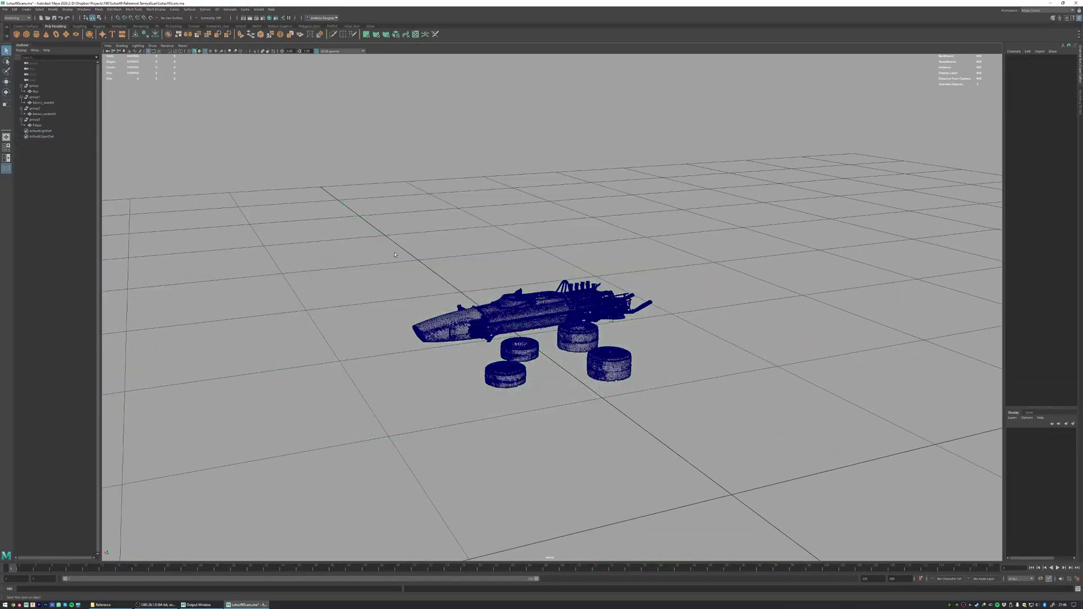
{"action": "left_click_drag", "start_coordinate": [395, 255], "coordinate": [504, 167]}
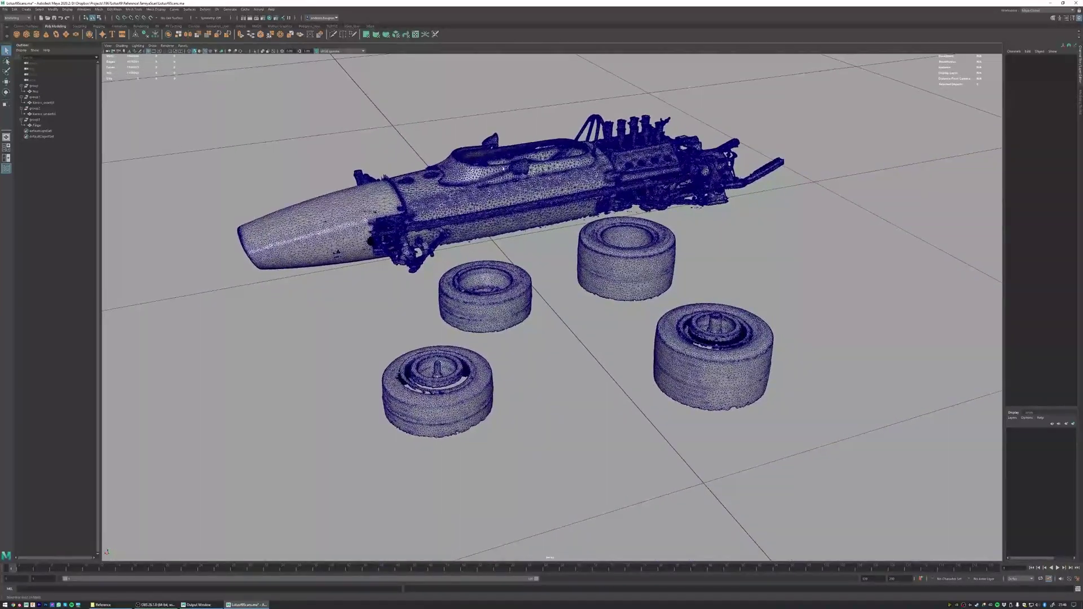
{"action": "left_click", "coordinate": [205, 52]}
- Tumble around the grey-shaded car to check it from low side and front views
{"action": "left_click_drag", "start_coordinate": [568, 197], "coordinate": [554, 239]}
{"action": "left_click", "coordinate": [554, 239]}
{"action": "scroll", "coordinate": [553, 239], "scroll_direction": "up", "scroll_amount": 3}
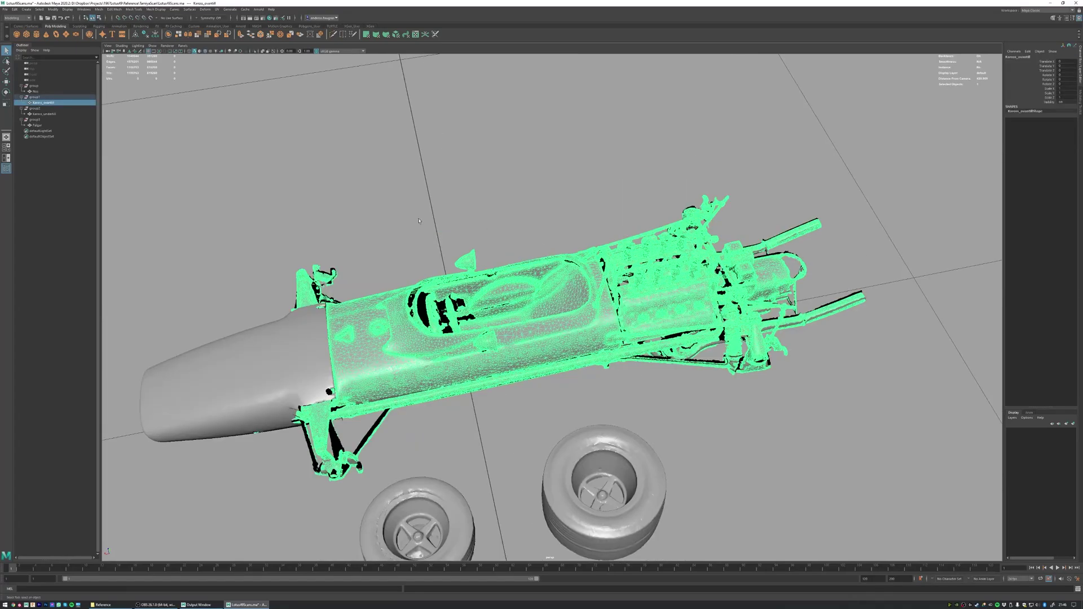
{"action": "left_click_drag", "start_coordinate": [419, 221], "coordinate": [480, 308]}
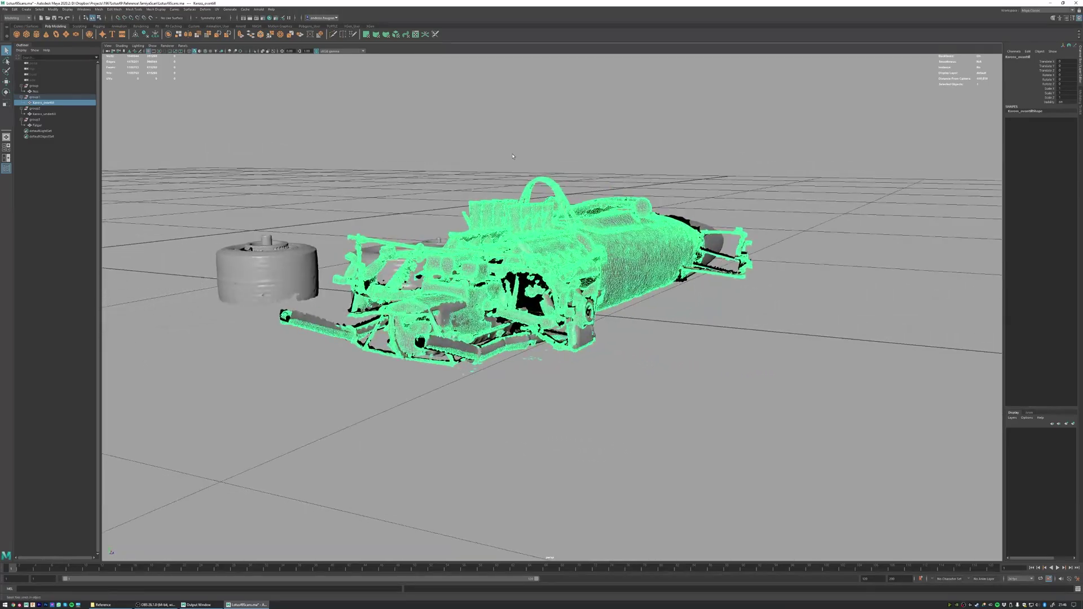
{"action": "left_click", "coordinate": [507, 170]}
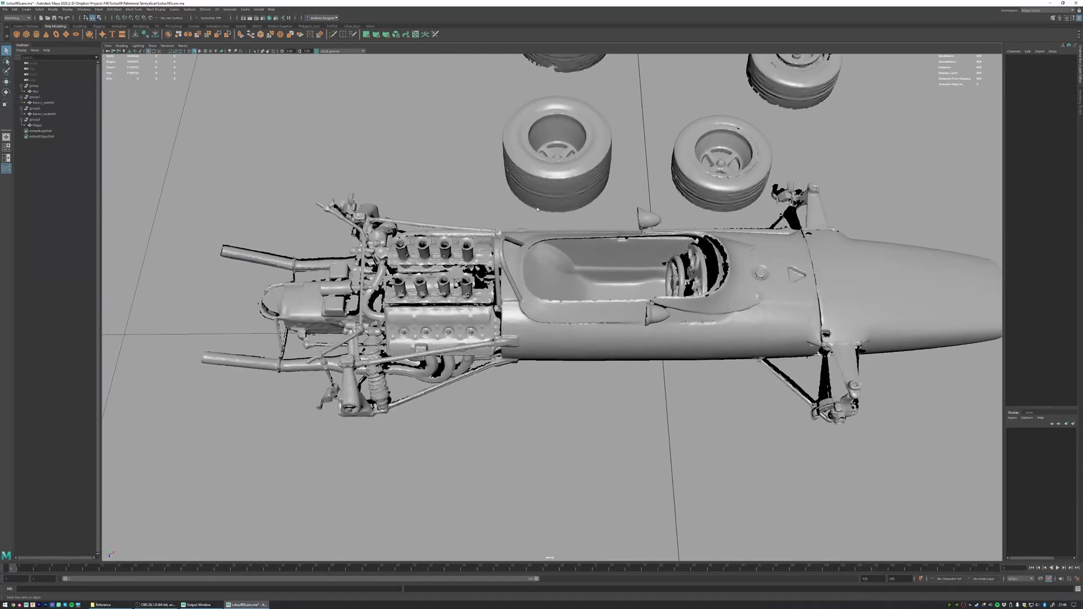
{"action": "left_click_drag", "start_coordinate": [608, 190], "coordinate": [504, 201]}
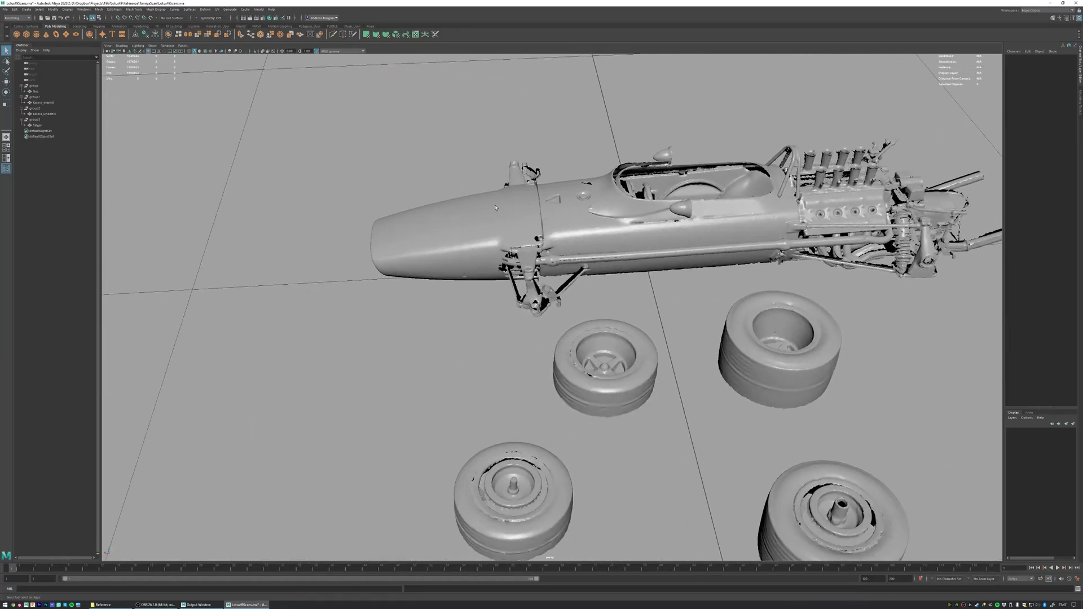
{"action": "left_click", "coordinate": [495, 208]}
{"action": "scroll", "coordinate": [495, 208], "scroll_direction": "up", "scroll_amount": 5}
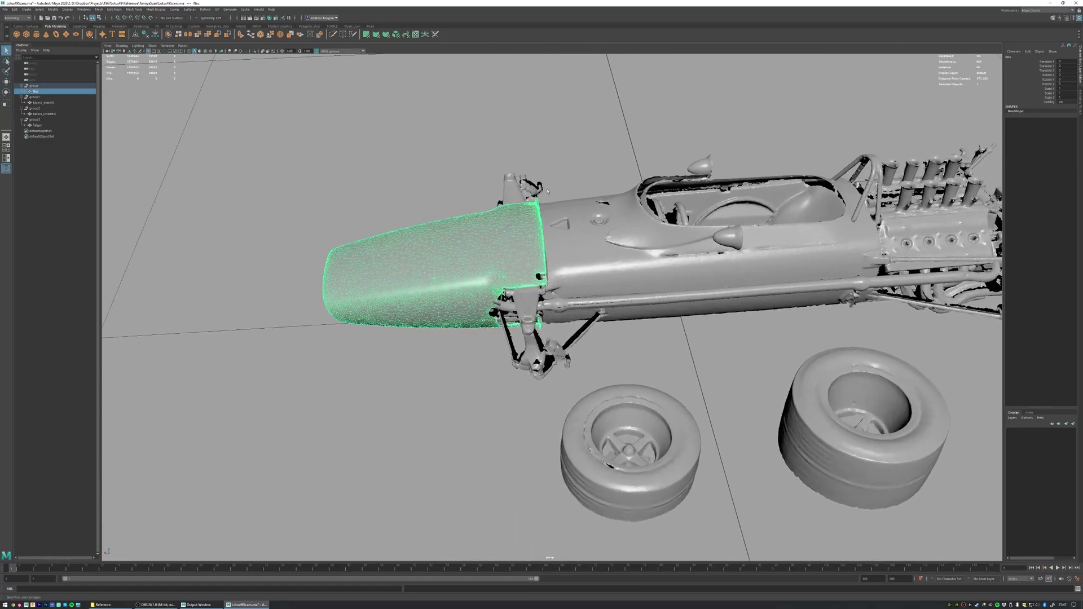
{"action": "key", "text": "ctrl+h"}
{"action": "left_click_drag", "start_coordinate": [551, 249], "coordinate": [401, 268]}
{"action": "left_click", "coordinate": [502, 262]}
{"action": "left_click", "coordinate": [507, 141]}
{"action": "left_click_drag", "start_coordinate": [508, 141], "coordinate": [429, 184]}
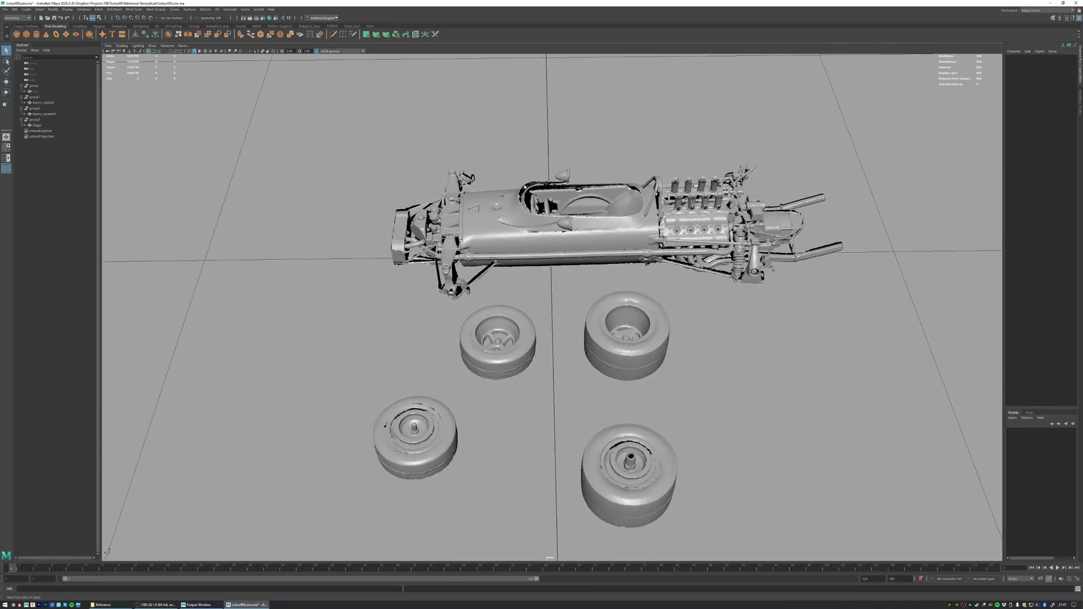
{"action": "left_click_drag", "start_coordinate": [594, 238], "coordinate": [561, 221]}
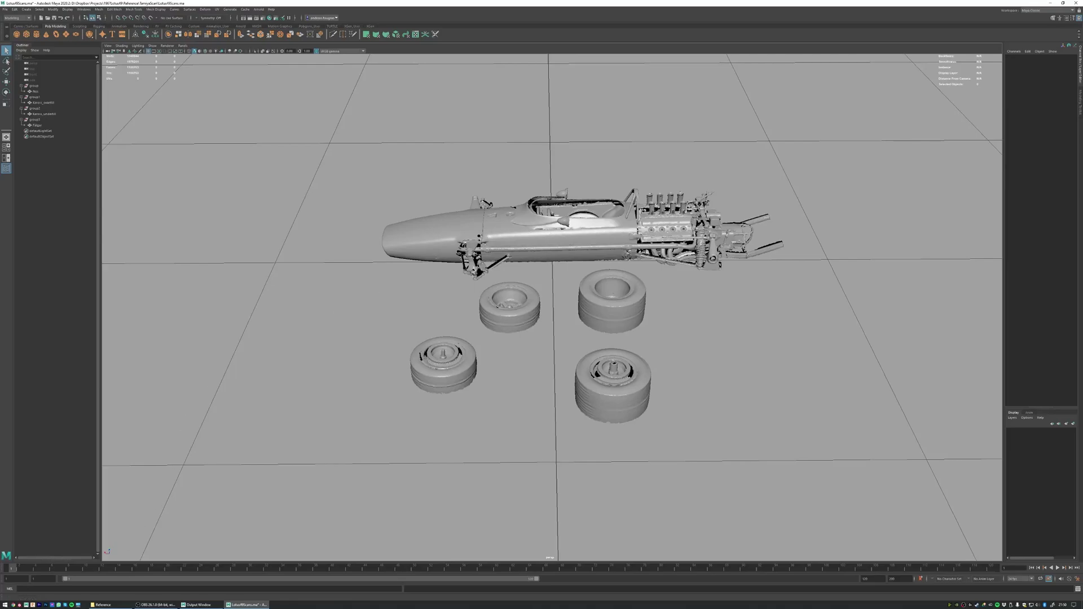
- Bring the Reference photo folder forward and clear its thumbnail selection
{"action": "left_click", "coordinate": [113, 604]}
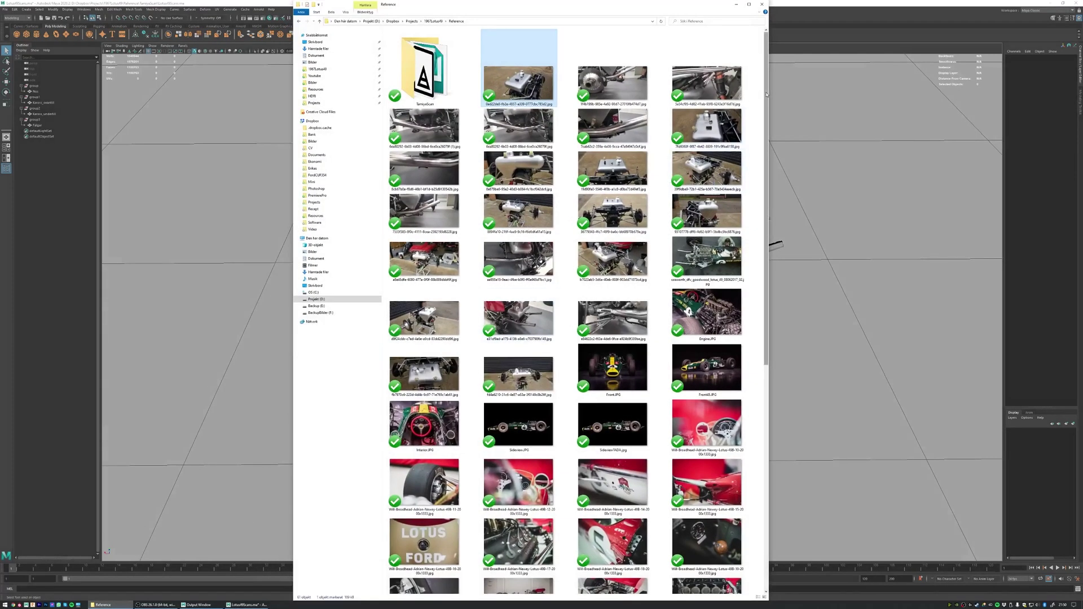
{"action": "mouse_move", "coordinate": [768, 102]}
{"action": "left_mouse_down"}
{"action": "mouse_move", "coordinate": [769, 283]}
{"action": "mouse_move", "coordinate": [768, 103]}
{"action": "left_mouse_up"}
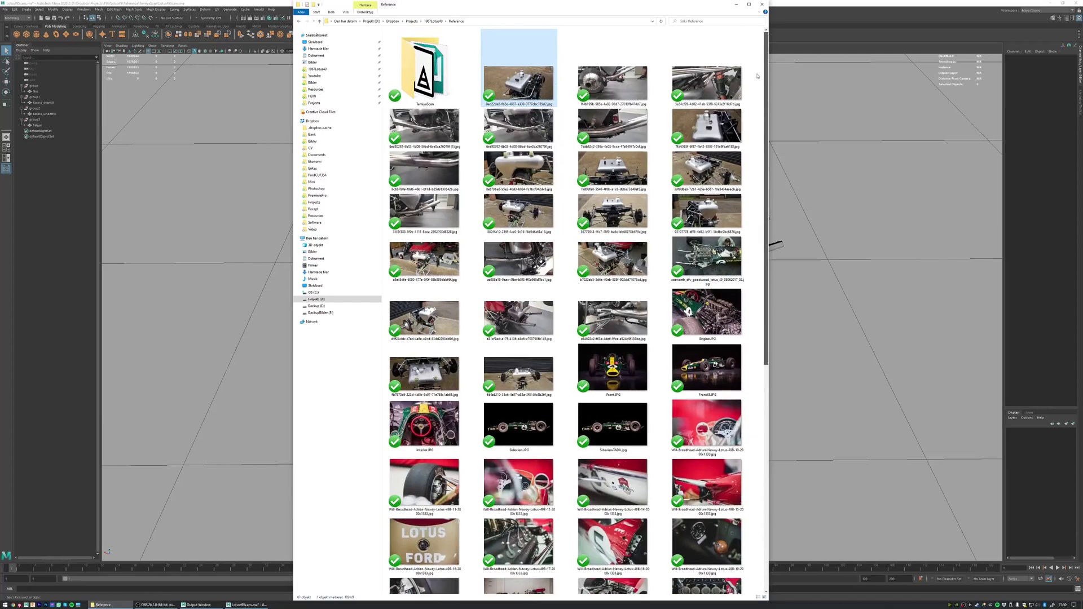
{"action": "left_click", "coordinate": [667, 95]}
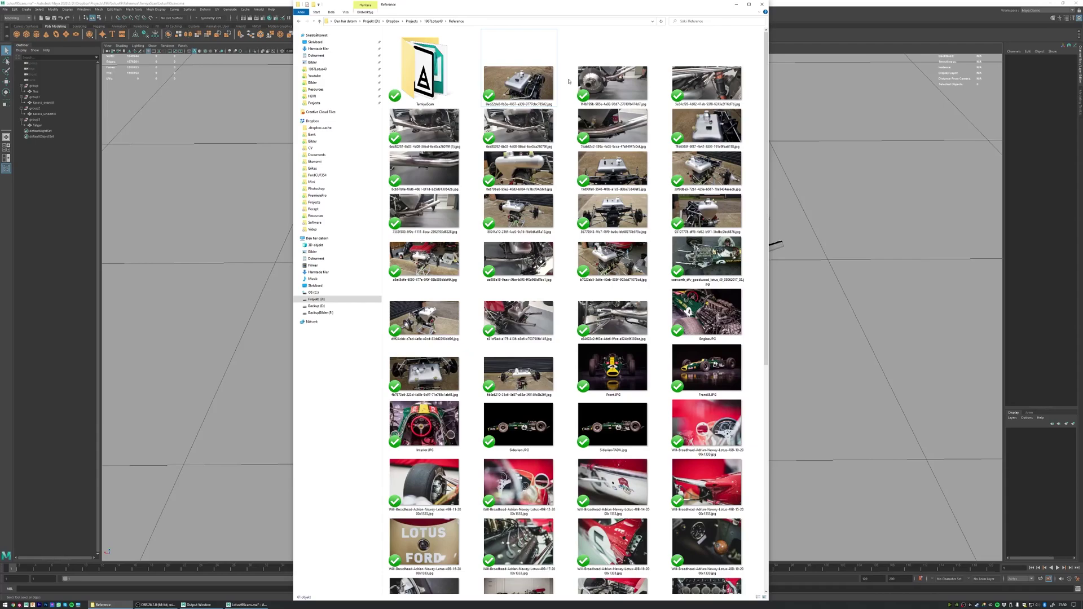
- Launch PureRef from the Windows search by typing pure
{"action": "key", "text": "super"}
{"action": "type", "text": "p"}
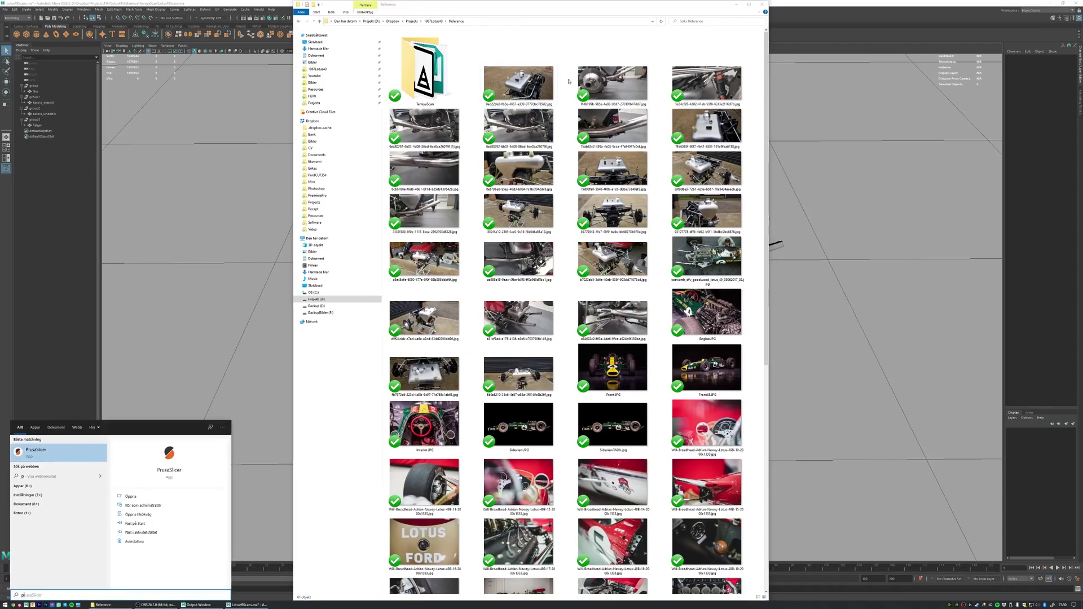
{"action": "type", "text": "ure"}
{"action": "key", "text": "Return"}
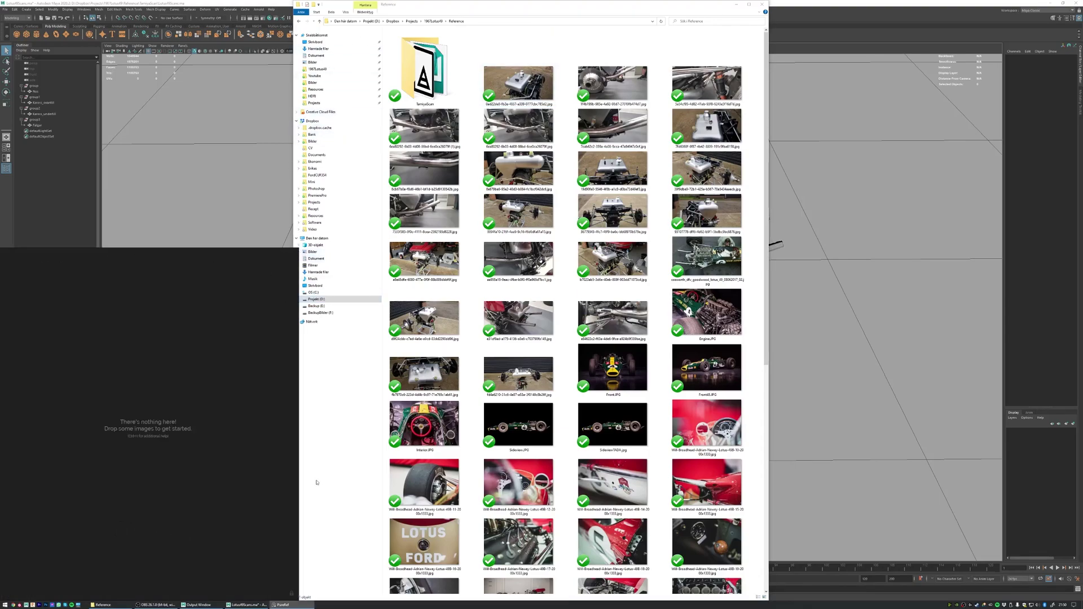
- Select all 60 Reference photos and drop them onto the PureRef board
{"action": "left_click", "coordinate": [511, 85]}
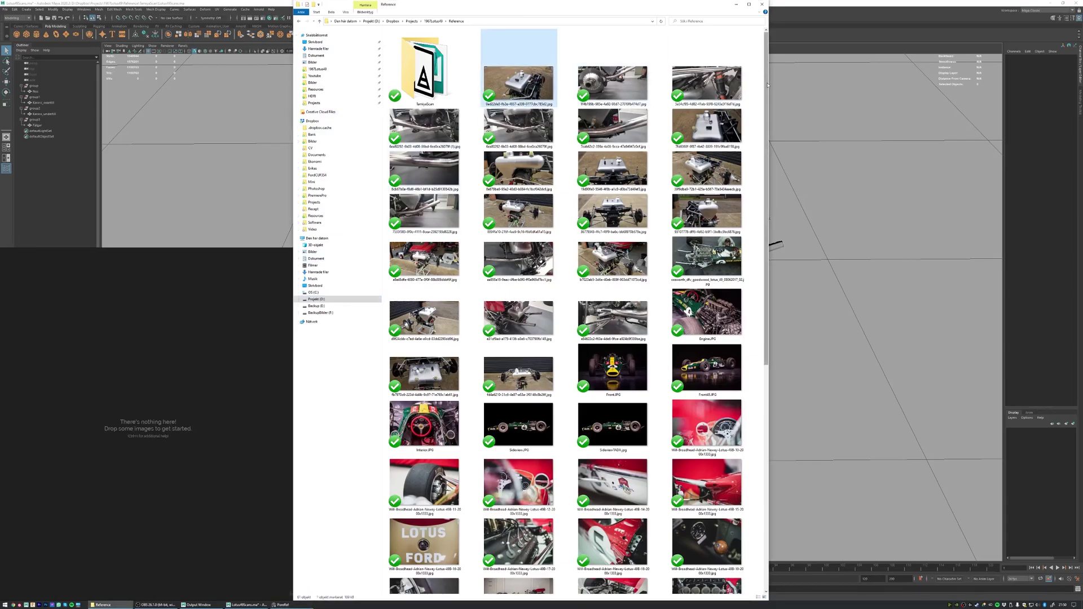
{"action": "scroll", "coordinate": [700, 457], "scroll_direction": "down", "scroll_amount": 10}
{"action": "key", "text": "ctrl+a"}
{"action": "left_click_drag", "start_coordinate": [705, 441], "coordinate": [164, 395]}
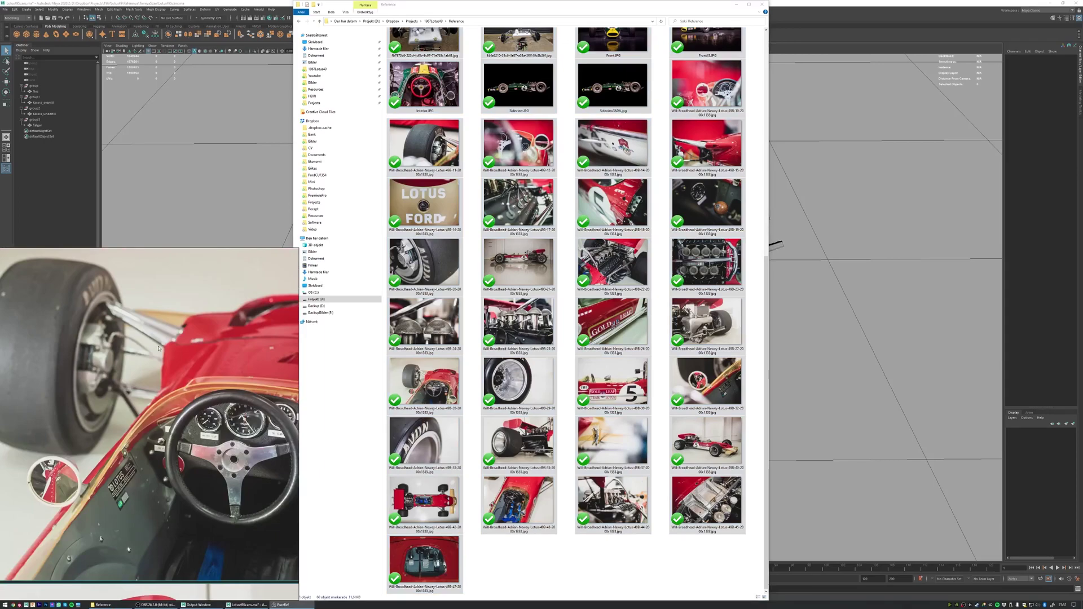
- Zoom the board to show all photos and bring up the save-scene dialog with Ctrl+S
{"action": "scroll", "coordinate": [158, 348], "scroll_direction": "down", "scroll_amount": 10}
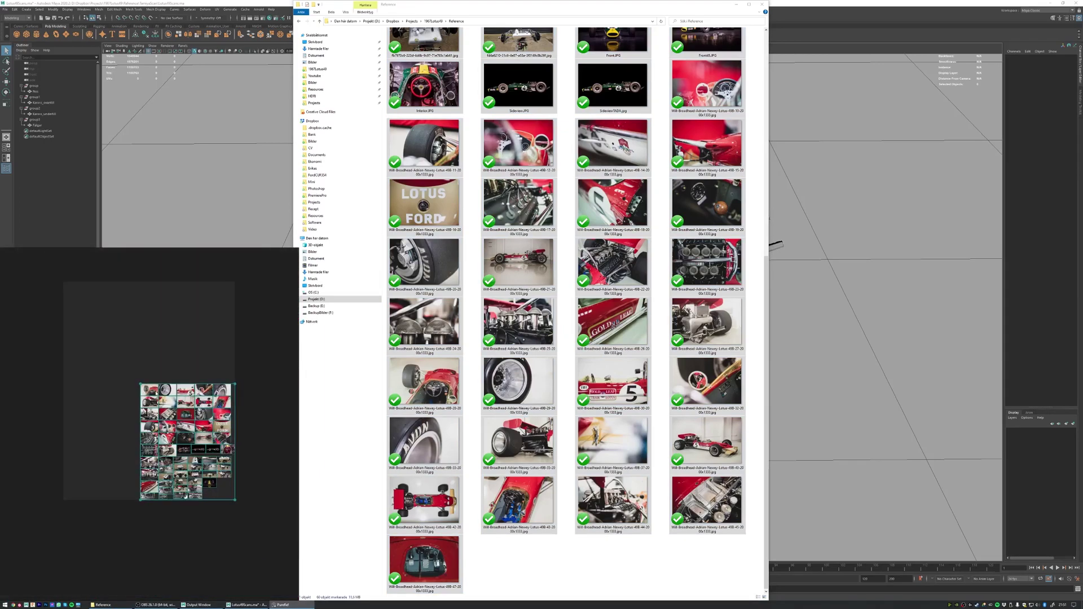
{"action": "scroll", "coordinate": [157, 388], "scroll_direction": "up", "scroll_amount": 3}
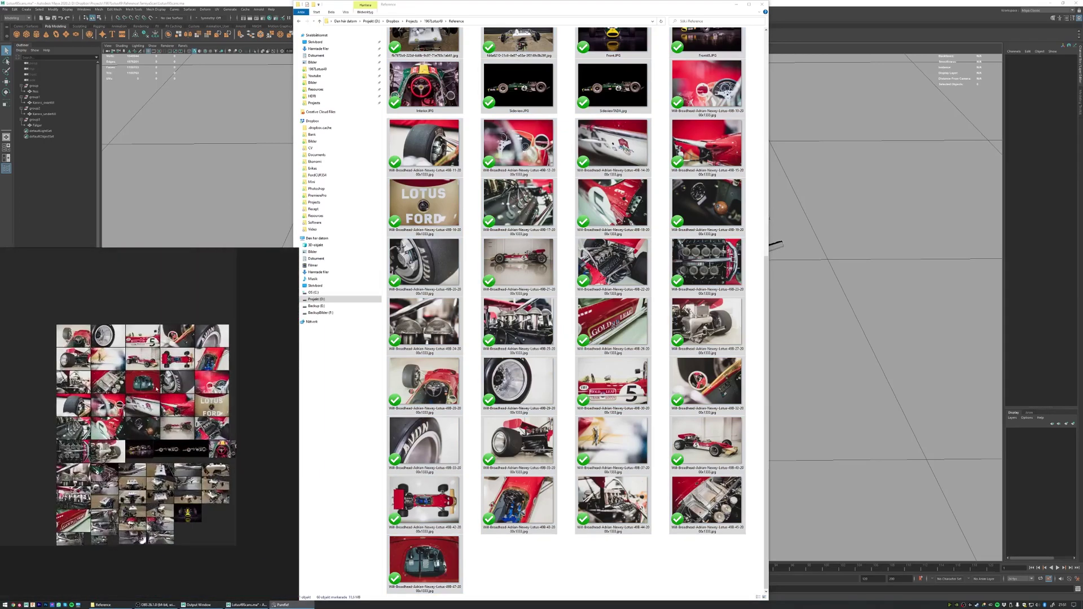
{"action": "scroll", "coordinate": [157, 389], "scroll_direction": "up", "scroll_amount": 3}
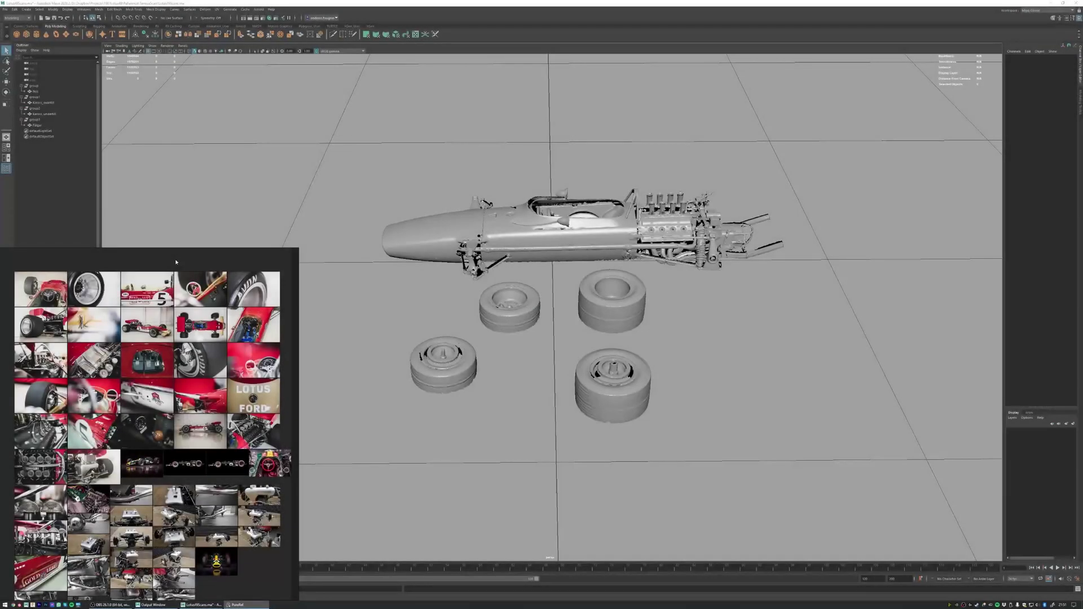
{"action": "key", "text": "ctrl+s"}
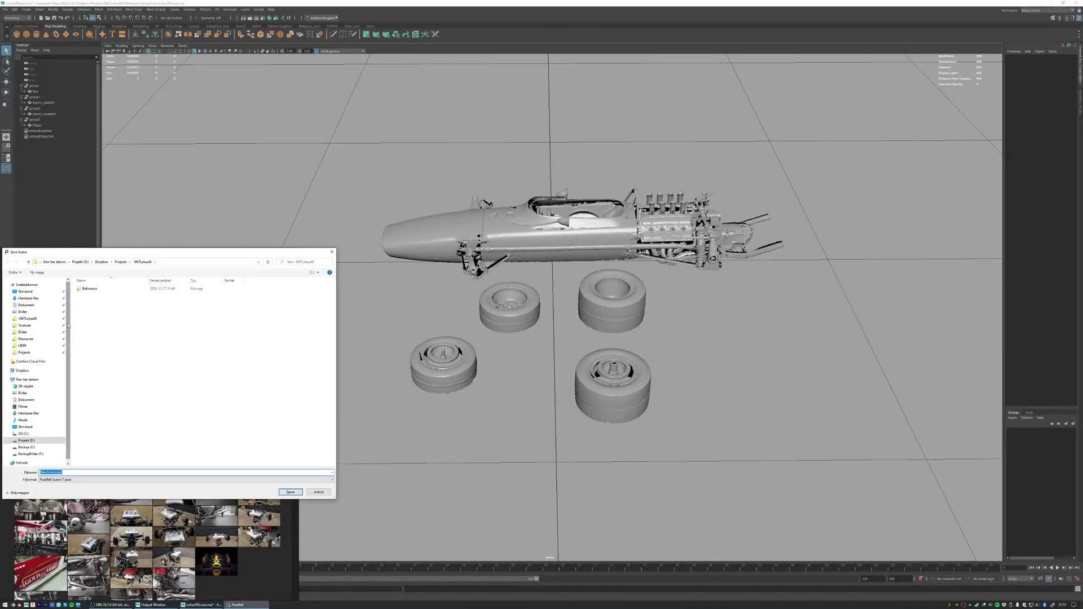
- Save the PureRef board into the Reference folder
{"action": "double_click", "coordinate": [89, 288]}
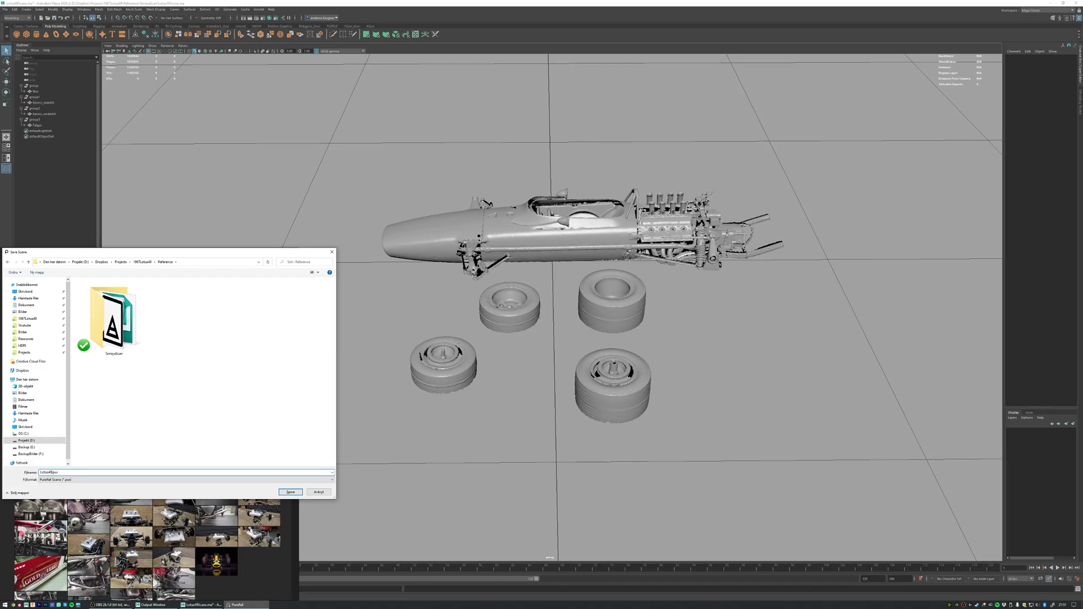
{"action": "key", "text": "Return"}
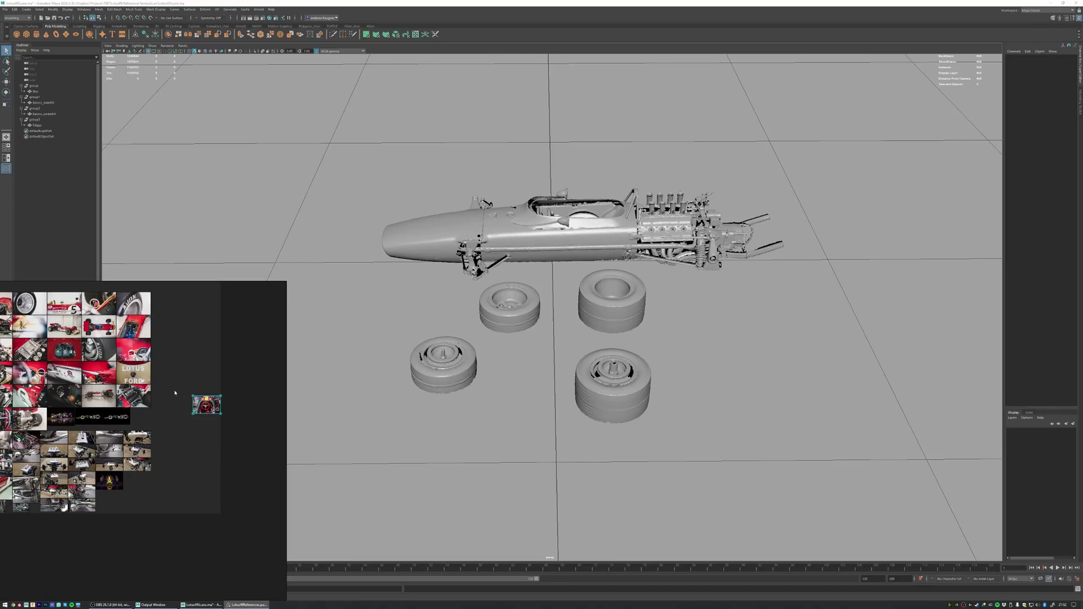
{"action": "scroll", "coordinate": [218, 366], "scroll_direction": "up", "scroll_amount": 3}
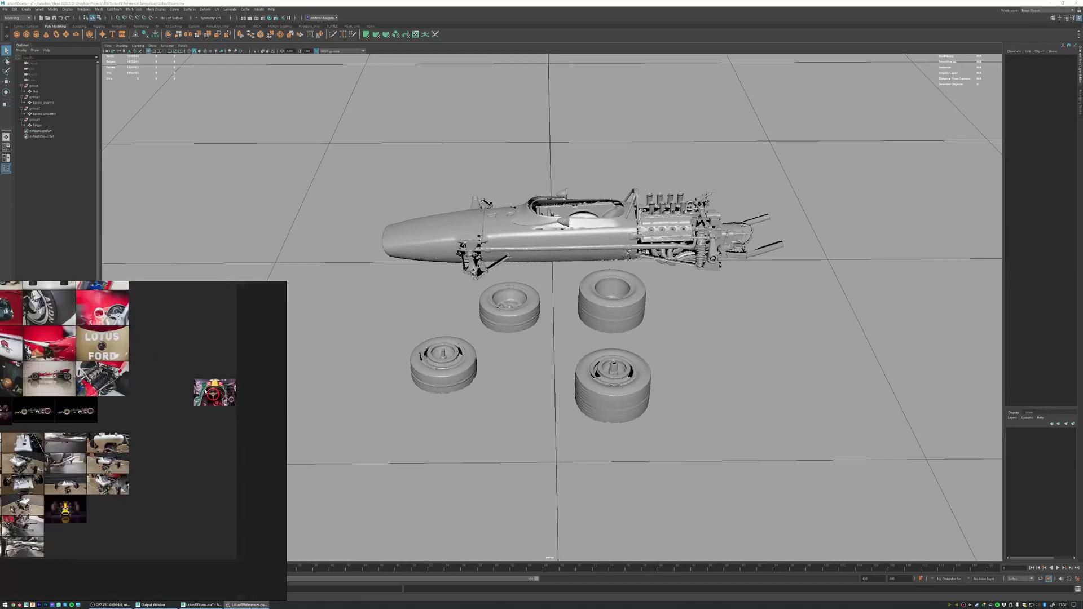
{"action": "scroll", "coordinate": [217, 366], "scroll_direction": "up", "scroll_amount": 3}
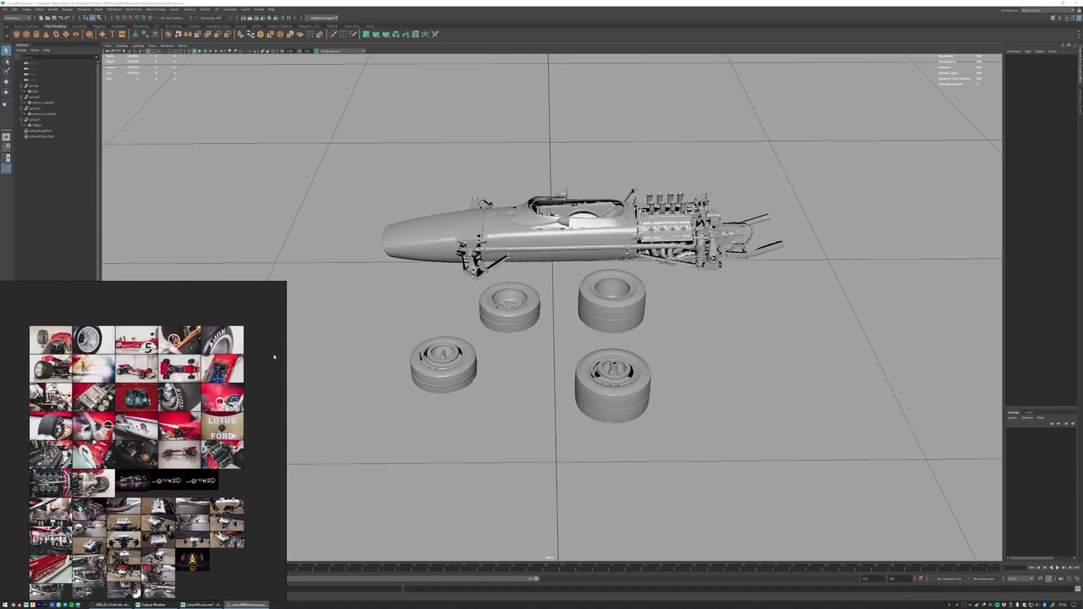
- Pull the AVON tyre, wheel hub and wheel-rim photos out of the grid into a group
{"action": "left_click_drag", "start_coordinate": [171, 394], "coordinate": [204, 320]}
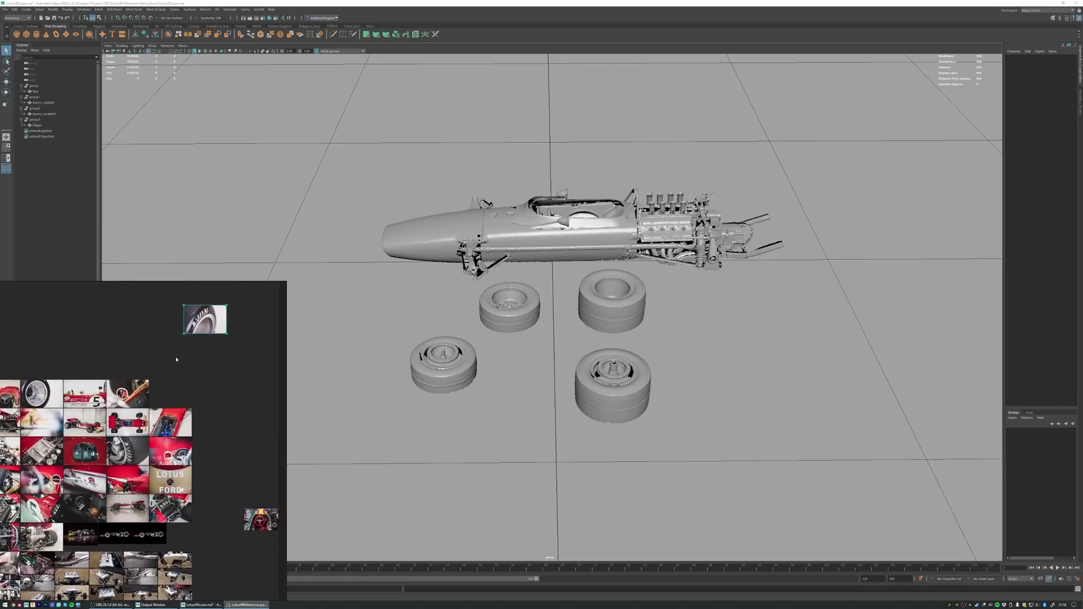
{"action": "left_click_drag", "start_coordinate": [128, 450], "coordinate": [205, 348]}
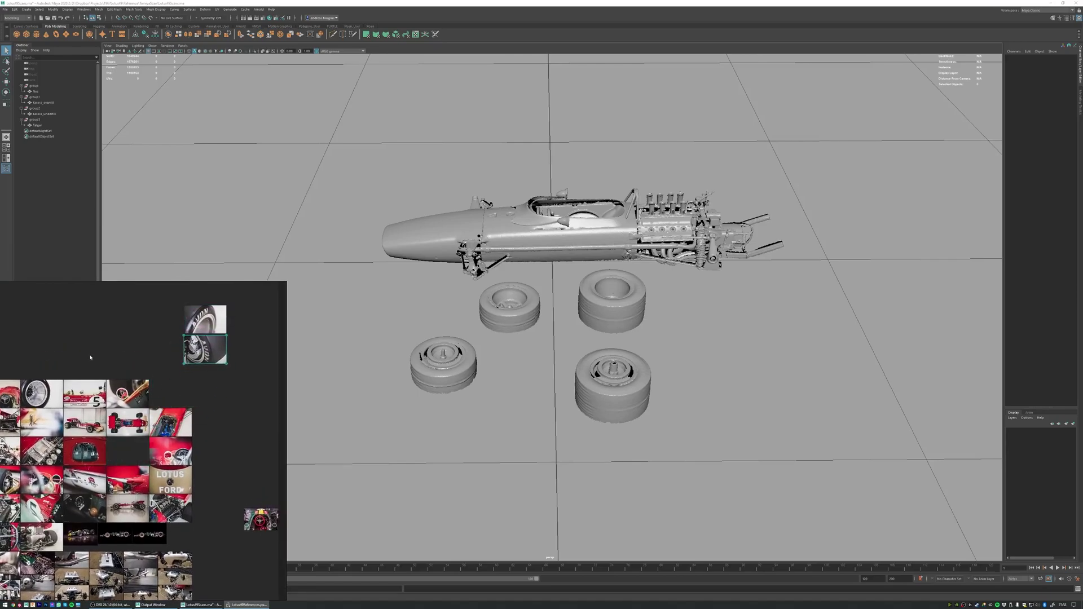
{"action": "left_click_drag", "start_coordinate": [90, 357], "coordinate": [120, 374]}
{"action": "left_click", "coordinate": [76, 408]}
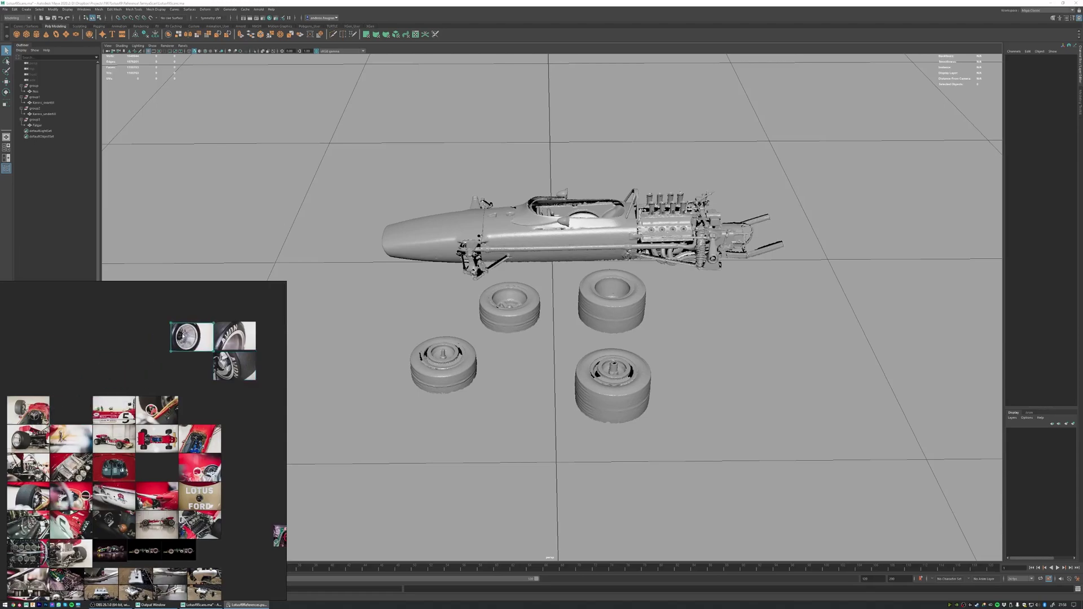
{"action": "scroll", "coordinate": [144, 442], "scroll_direction": "down", "scroll_amount": 2}
- Paste a cockpit photo beside the wheel group and pan the board left
{"action": "key", "text": "ctrl+v"}
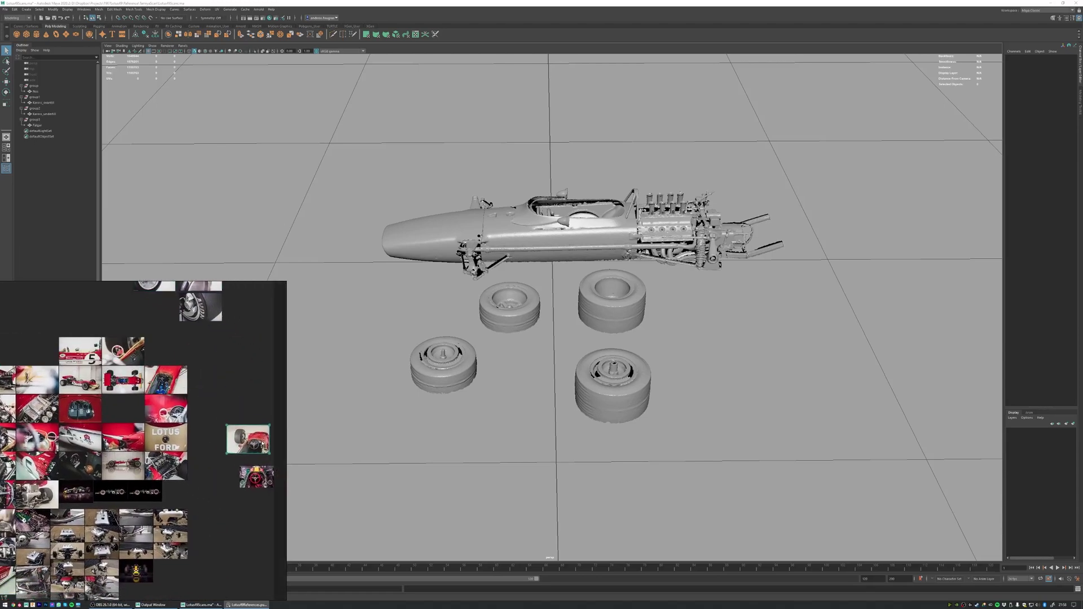
{"action": "left_click_drag", "start_coordinate": [248, 439], "coordinate": [262, 448]}
{"action": "left_click_drag", "start_coordinate": [215, 412], "coordinate": [182, 413]}
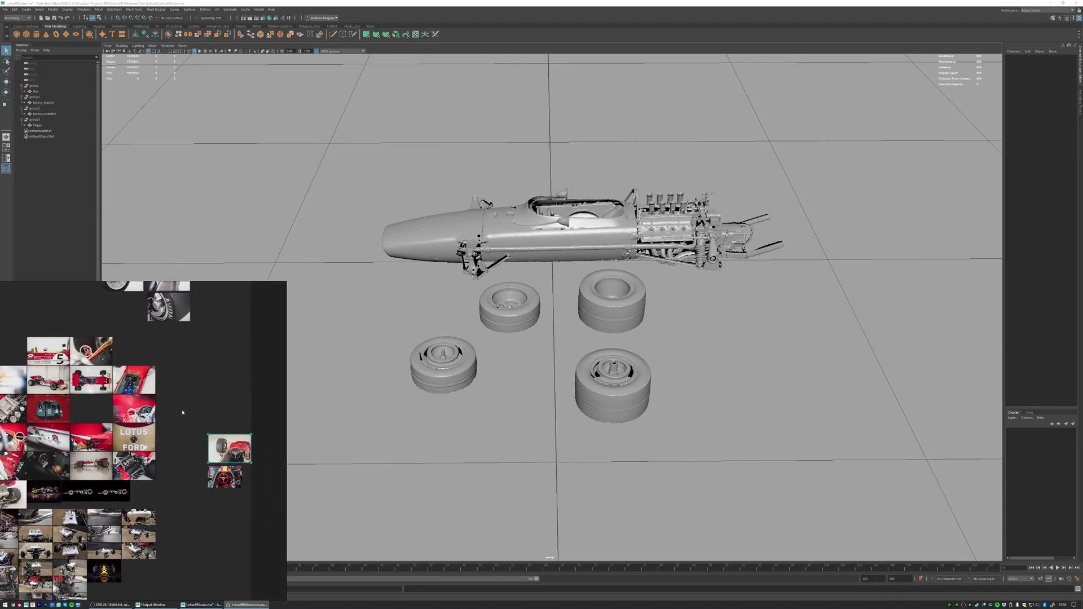
{"action": "scroll", "coordinate": [182, 413], "scroll_direction": "down", "scroll_amount": 4}
{"action": "scroll", "coordinate": [246, 397], "scroll_direction": "up", "scroll_amount": 4}
{"action": "scroll", "coordinate": [245, 398], "scroll_direction": "down", "scroll_amount": 4}
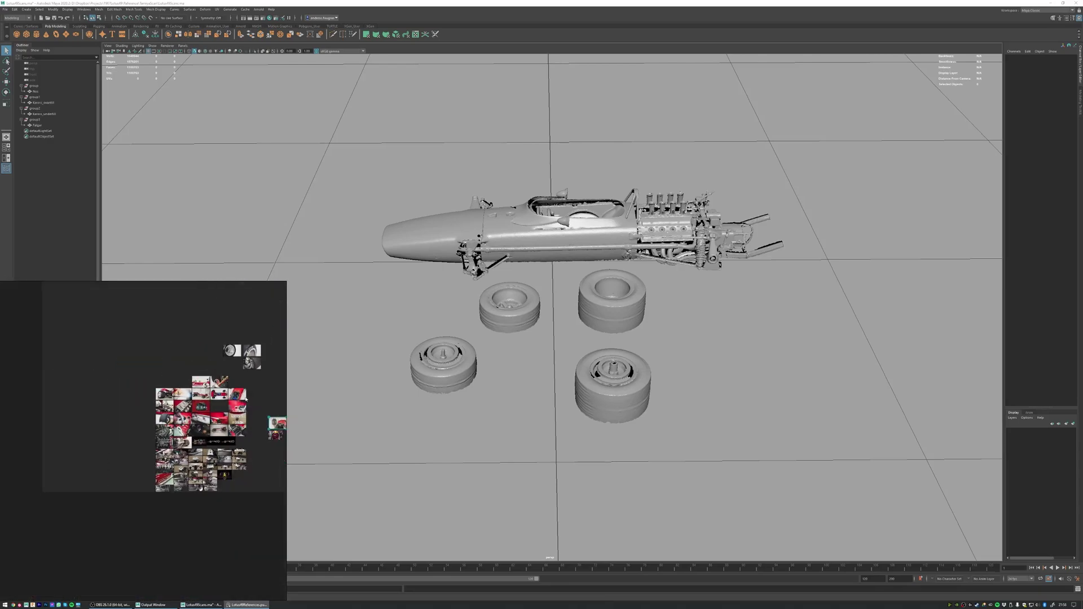
{"action": "left_click_drag", "start_coordinate": [245, 398], "coordinate": [166, 391]}
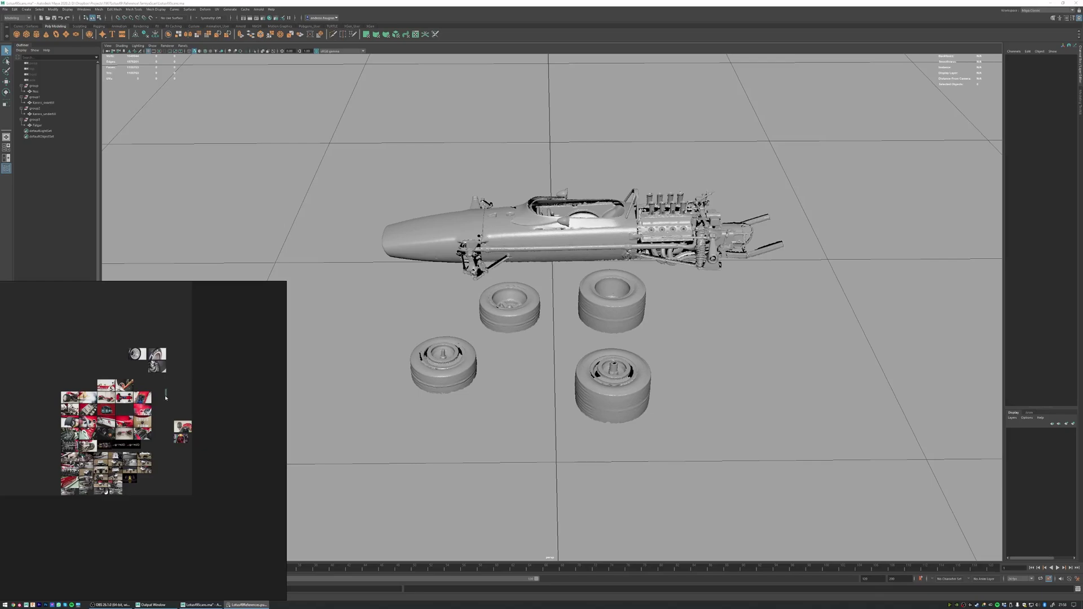
- Lock the canvas with Ctrl+R, then fit the view to the cockpit photo and back
{"action": "key", "text": "ctrl+r"}
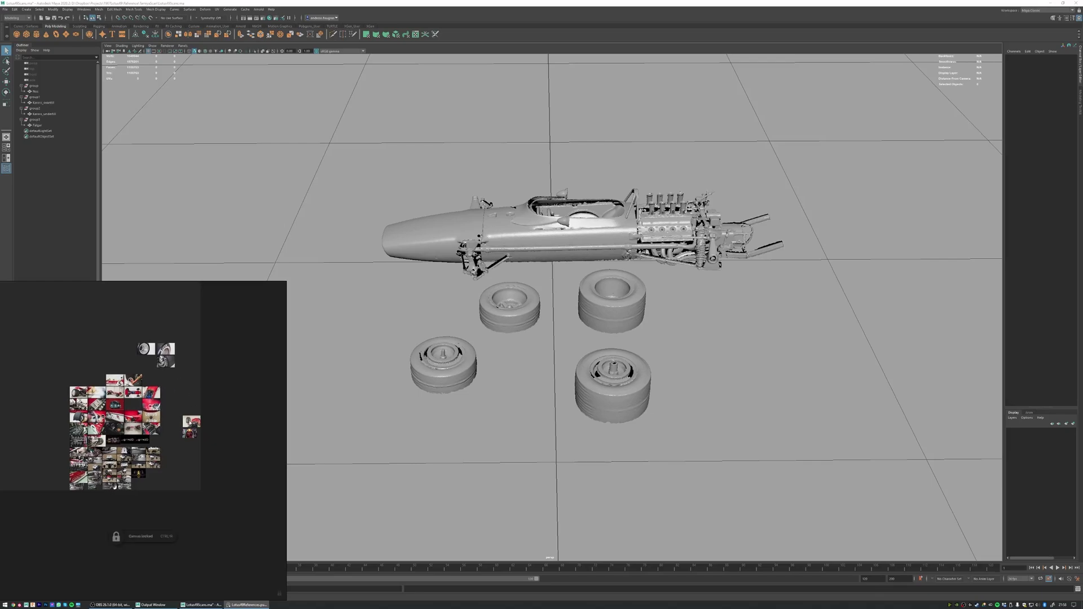
{"action": "double_click", "coordinate": [114, 487]}
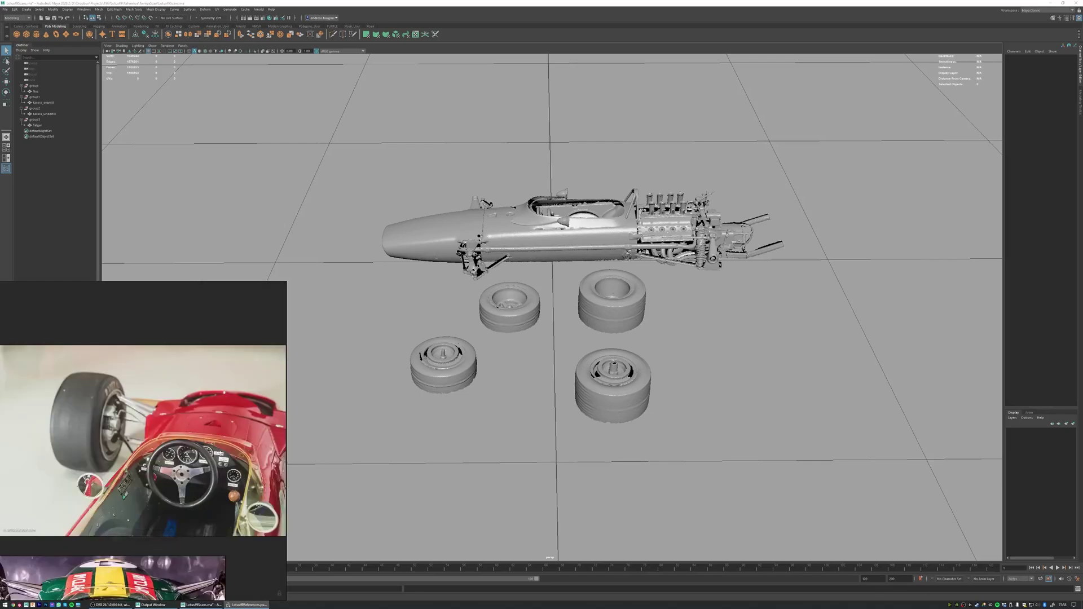
{"action": "double_click", "coordinate": [149, 422]}
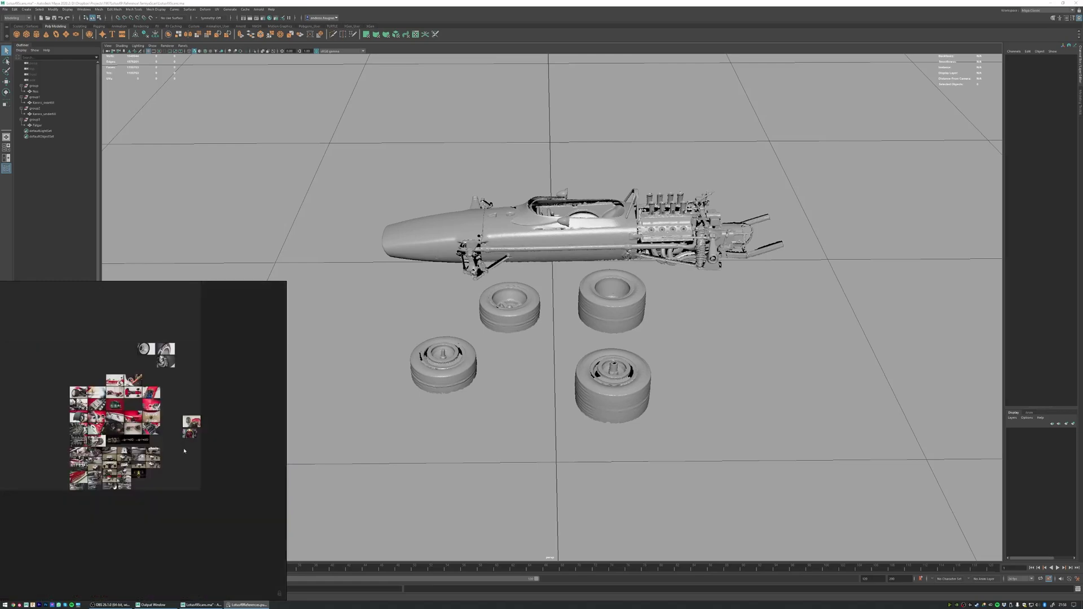
- Zoom and pan the board onto the engine and carburettor photos
{"action": "scroll", "coordinate": [141, 474], "scroll_direction": "up", "scroll_amount": 5}
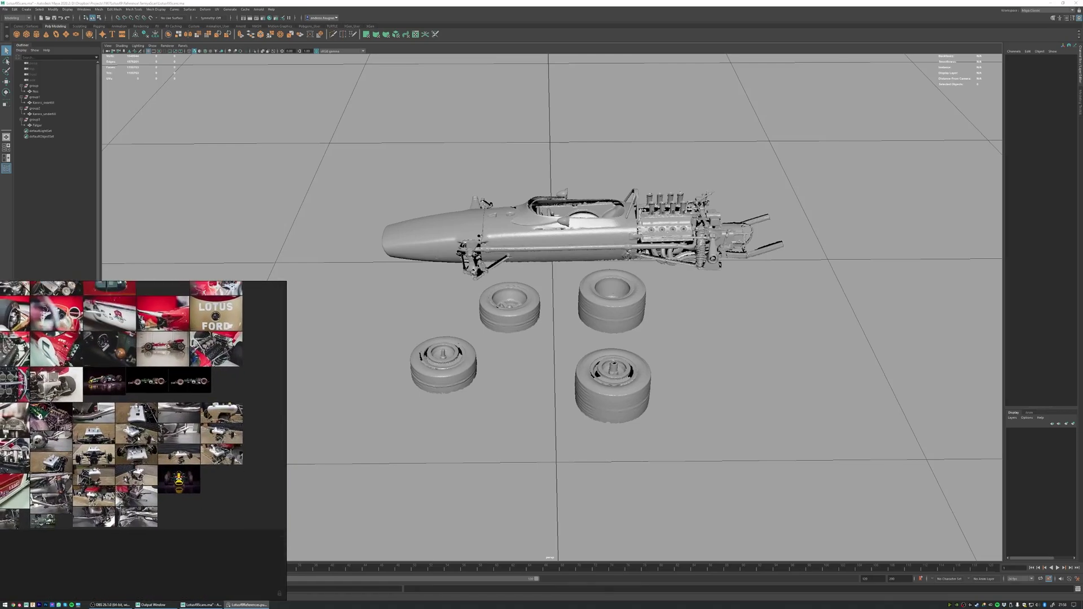
{"action": "scroll", "coordinate": [111, 414], "scroll_direction": "up", "scroll_amount": 5}
{"action": "scroll", "coordinate": [141, 429], "scroll_direction": "down", "scroll_amount": 5}
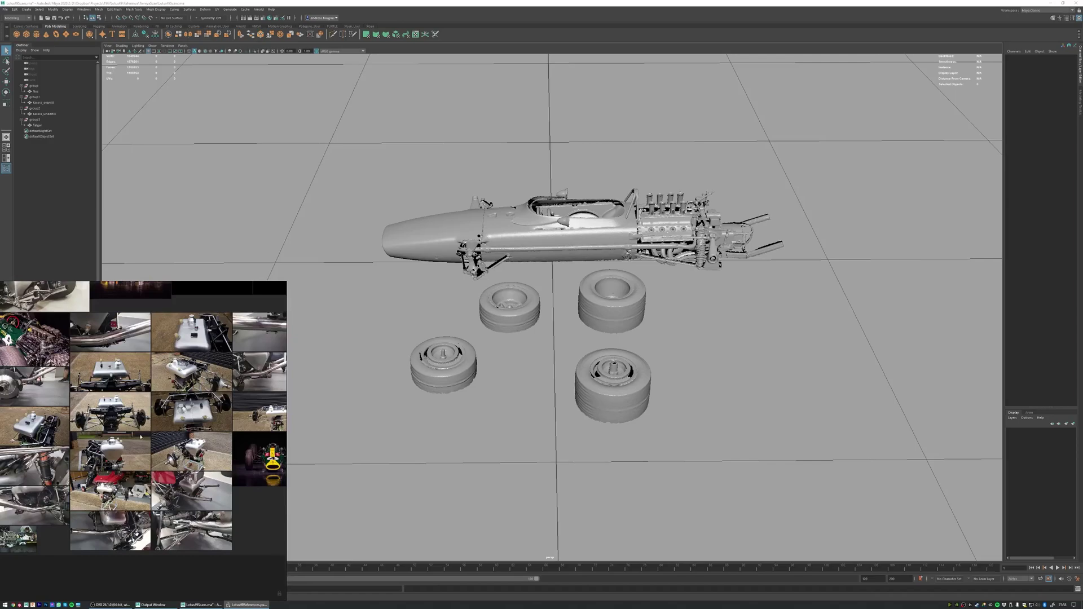
{"action": "scroll", "coordinate": [183, 389], "scroll_direction": "up", "scroll_amount": 5}
{"action": "scroll", "coordinate": [150, 440], "scroll_direction": "right", "scroll_amount": 3}
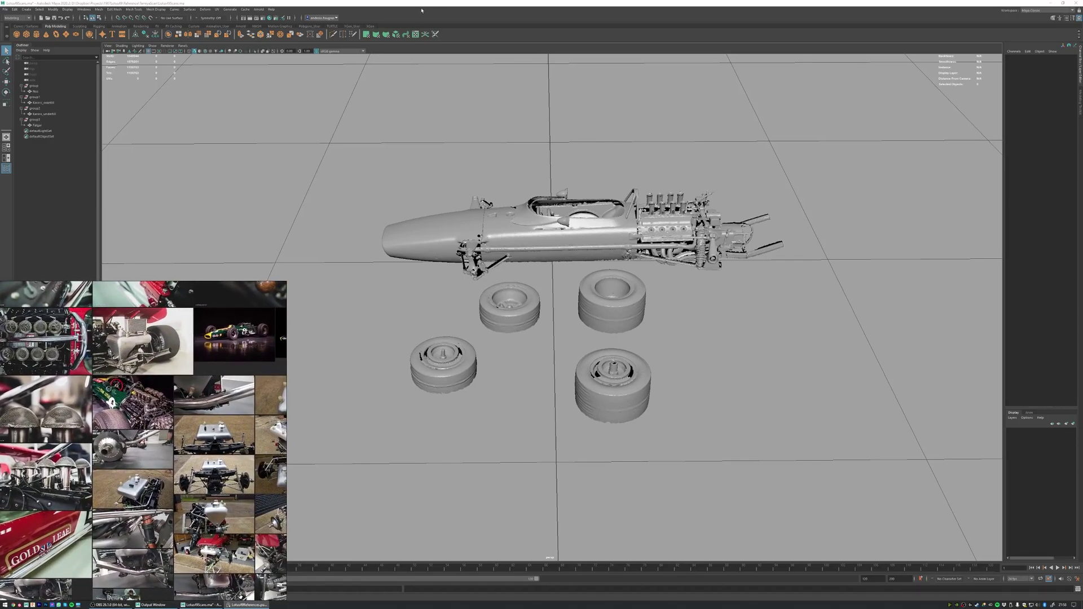
- Restore Maya from maximized and minimize the overlapping OBS window
{"action": "double_click", "coordinate": [315, 5]}
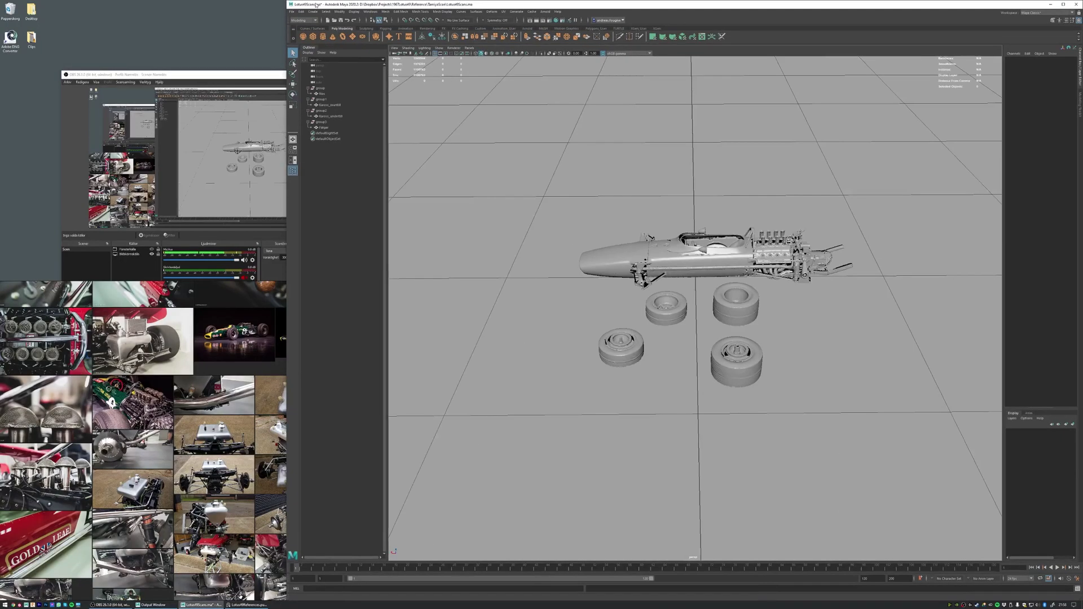
{"action": "left_click", "coordinate": [274, 72]}
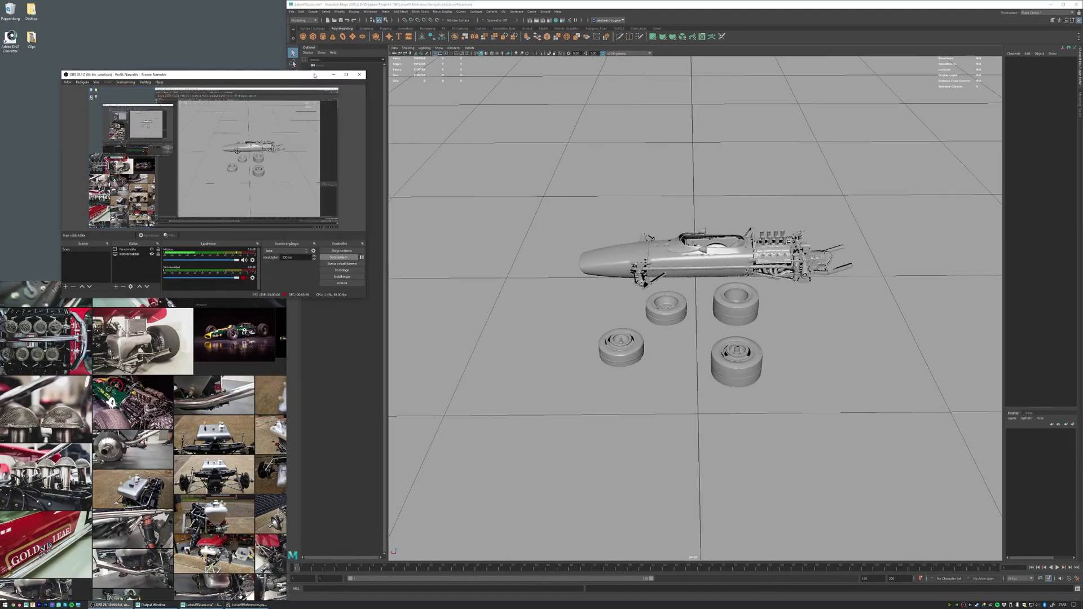
{"action": "left_click", "coordinate": [334, 75]}
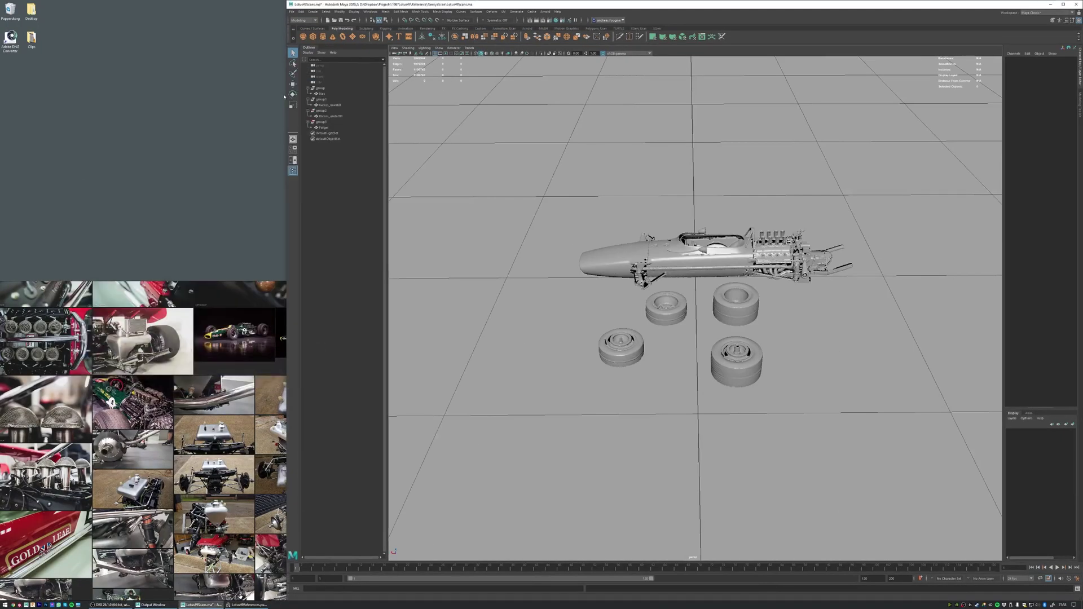
- Narrow Maya from its left border to about x=515 and open the UV Editor
{"action": "mouse_move", "coordinate": [285, 94]}
{"action": "left_mouse_down"}
{"action": "mouse_move", "coordinate": [339, 95]}
{"action": "mouse_move", "coordinate": [285, 95]}
{"action": "left_mouse_up"}
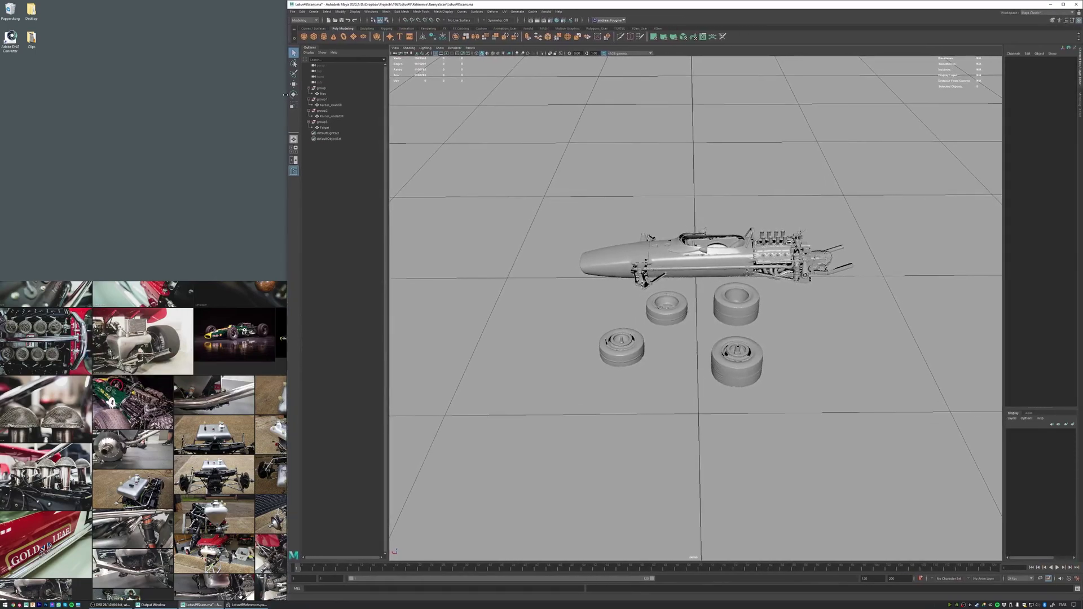
{"action": "left_click", "coordinate": [202, 160]}
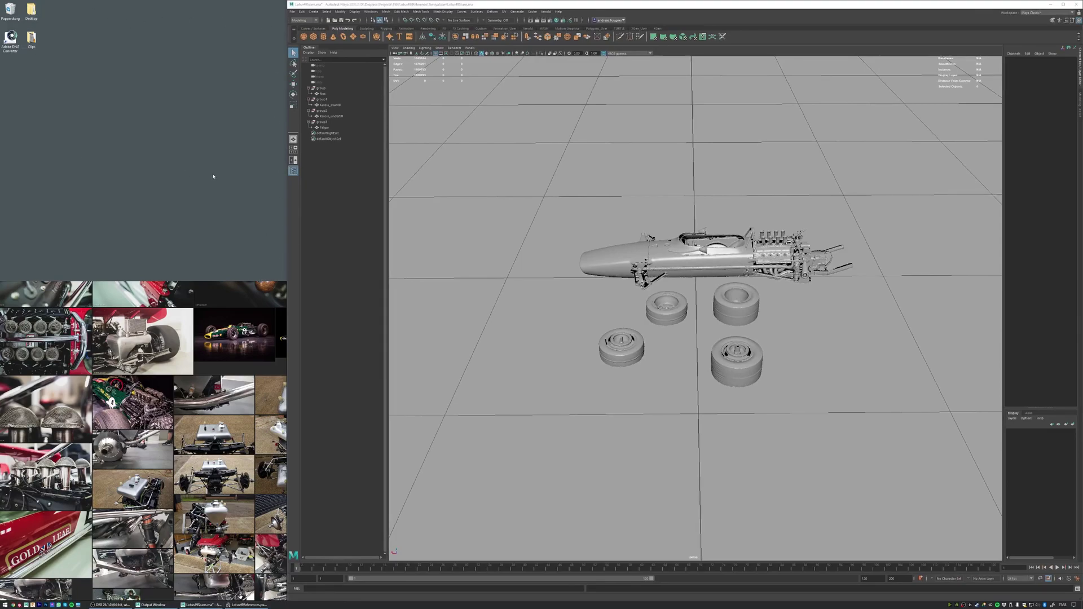
{"action": "left_click", "coordinate": [364, 156]}
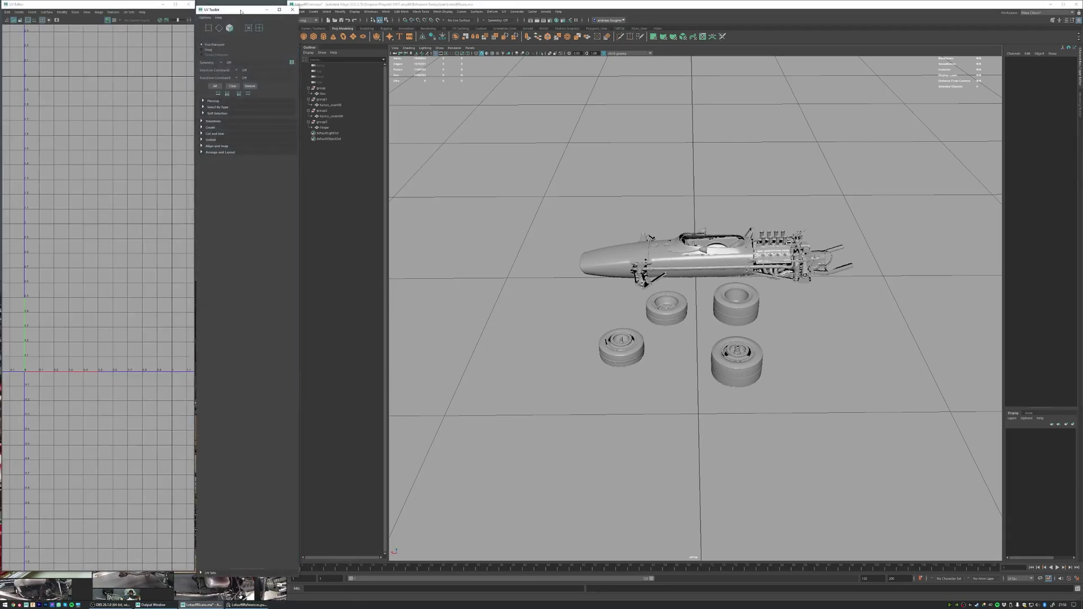
{"action": "left_click_drag", "start_coordinate": [226, 11], "coordinate": [159, 5]}
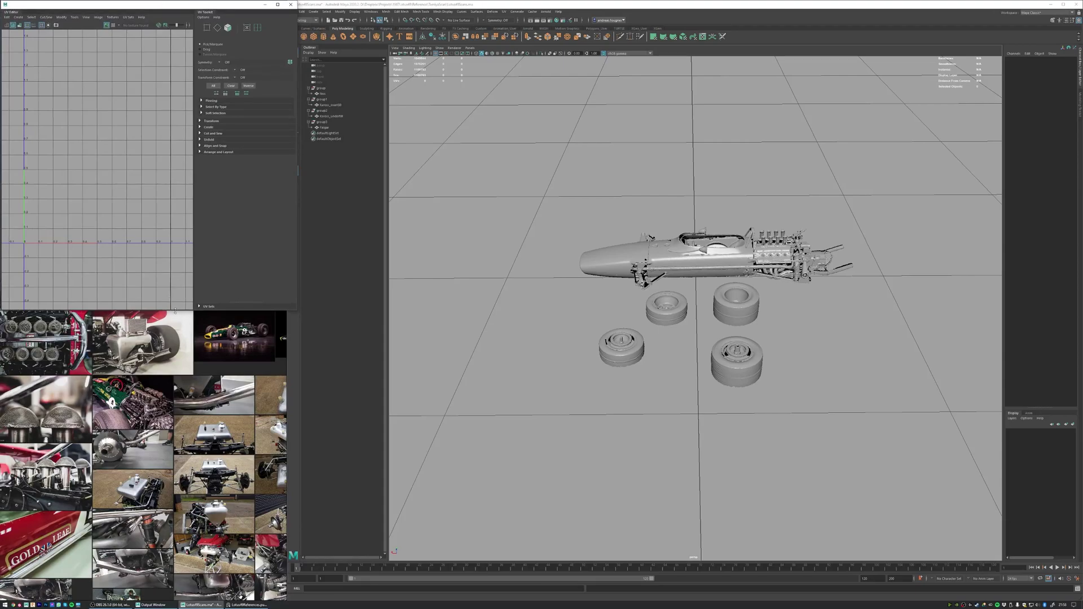
{"action": "left_click_drag", "start_coordinate": [177, 311], "coordinate": [177, 276]}
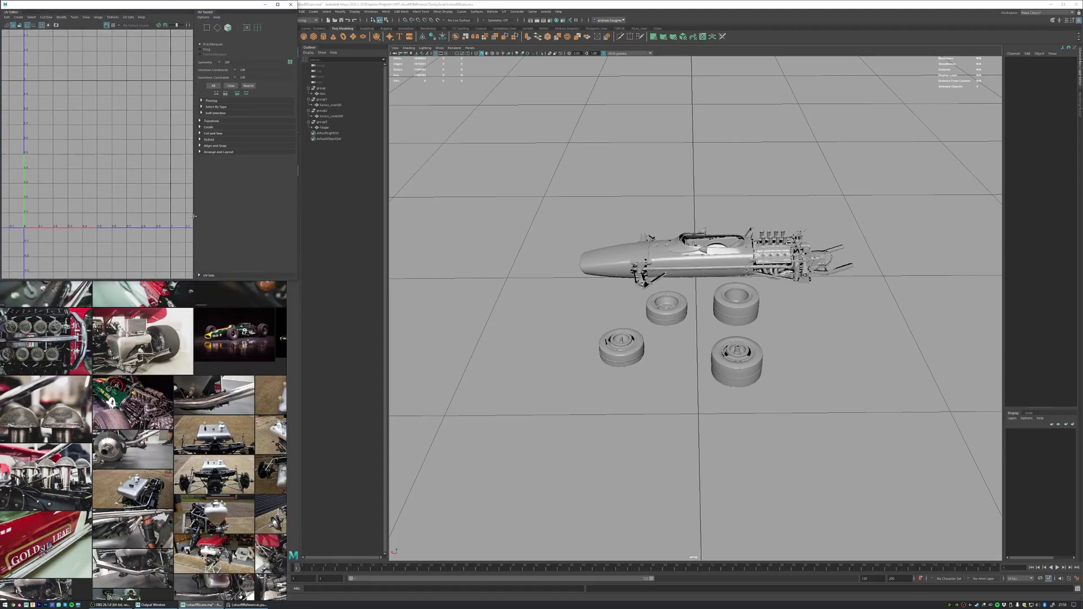
{"action": "left_click_drag", "start_coordinate": [194, 216], "coordinate": [221, 218]}
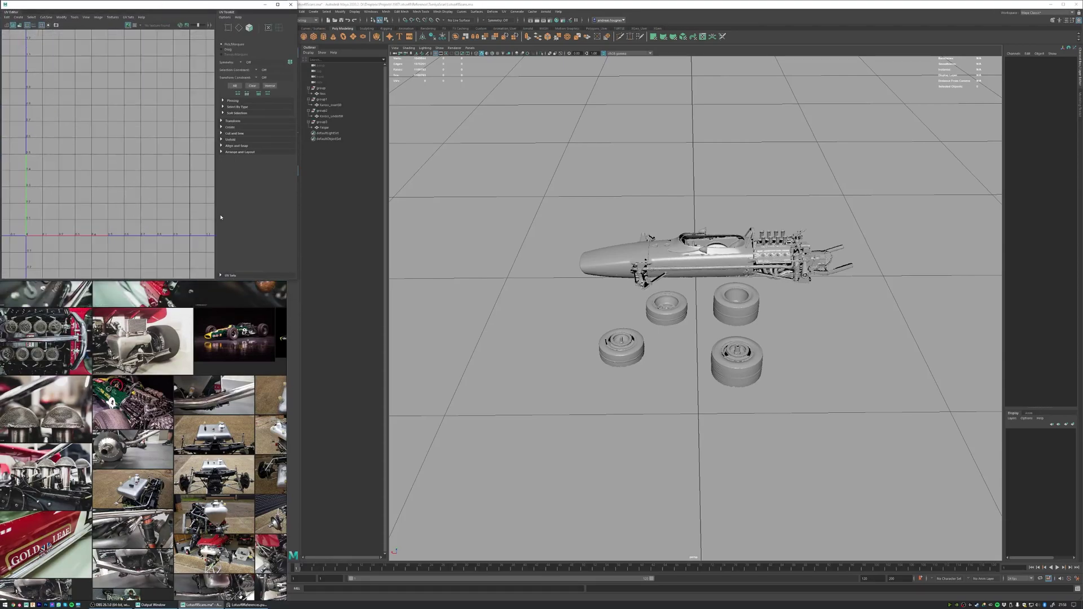
{"action": "left_click", "coordinate": [290, 4]}
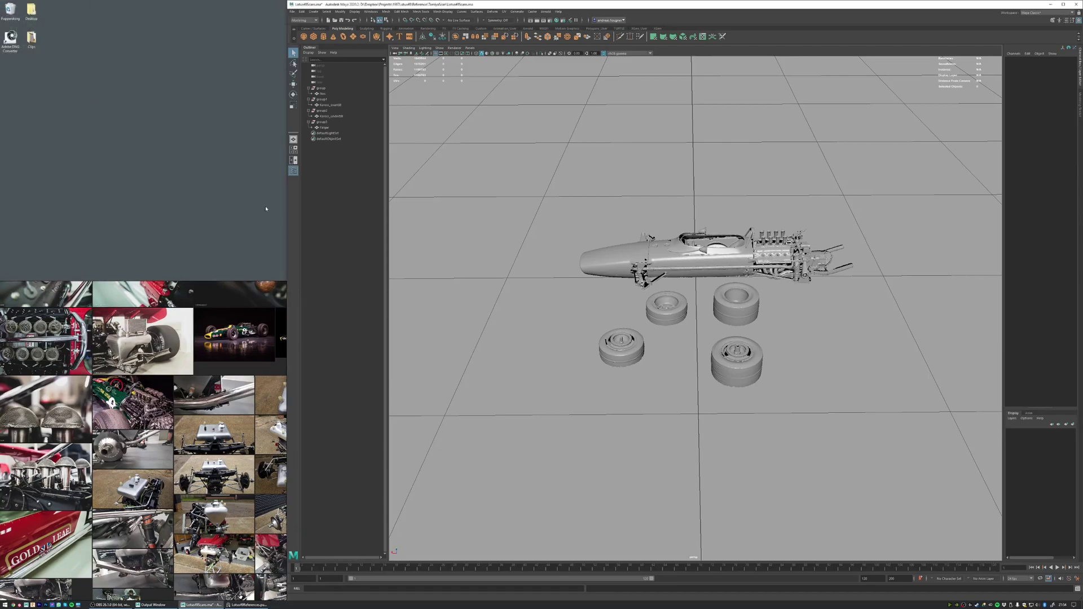
- Unlock PureRef with Ctrl+L, stretch its window to the screen top, relock it, and zoom out
{"action": "left_click", "coordinate": [204, 304]}
{"action": "key", "text": "ctrl+l"}
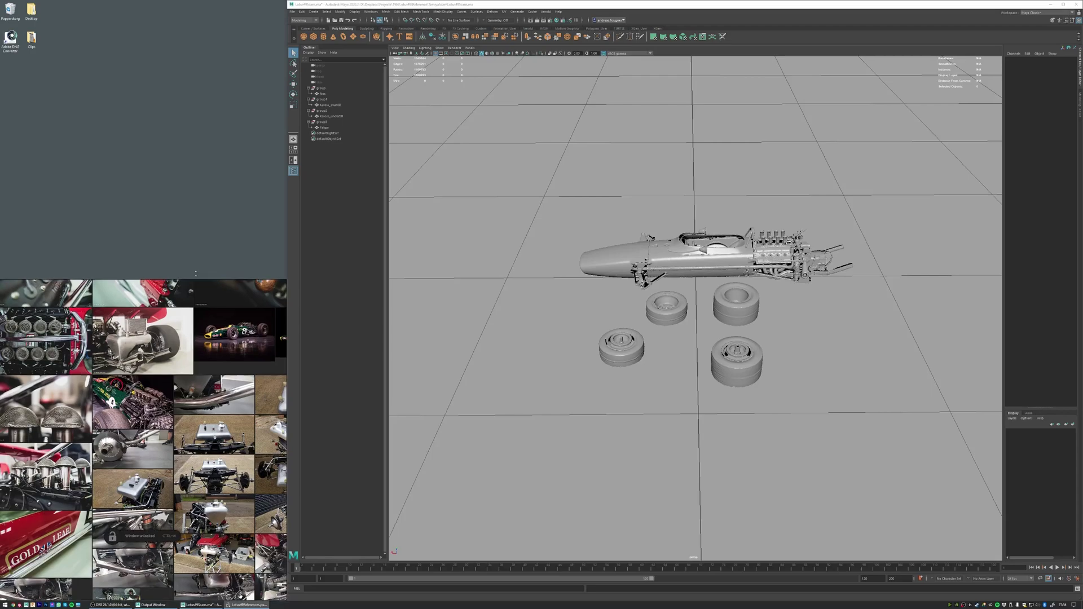
{"action": "left_click_drag", "start_coordinate": [197, 281], "coordinate": [172, 1]}
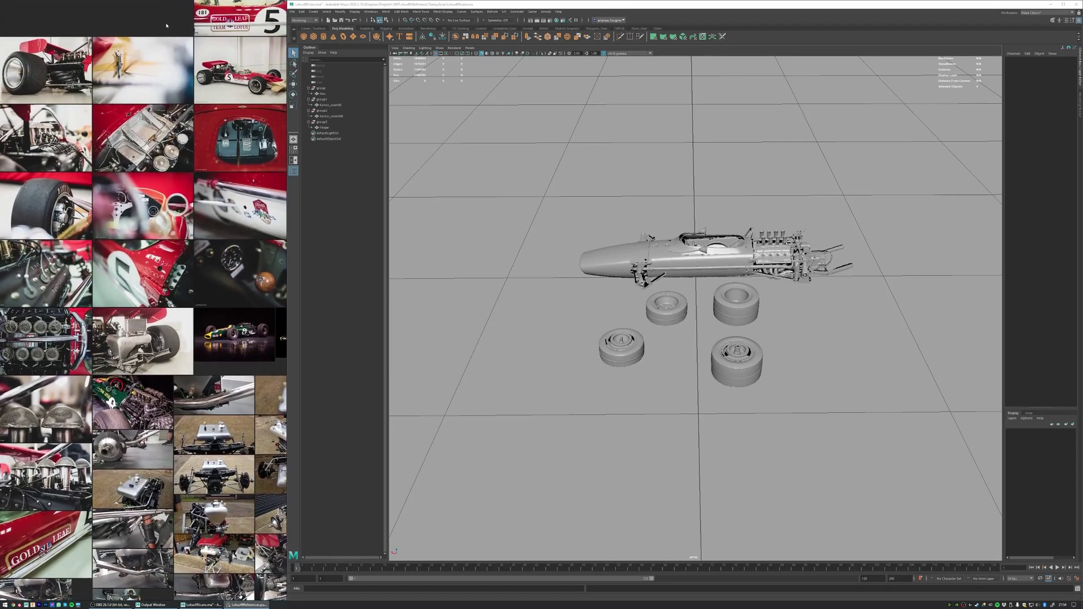
{"action": "key", "text": "ctrl+l"}
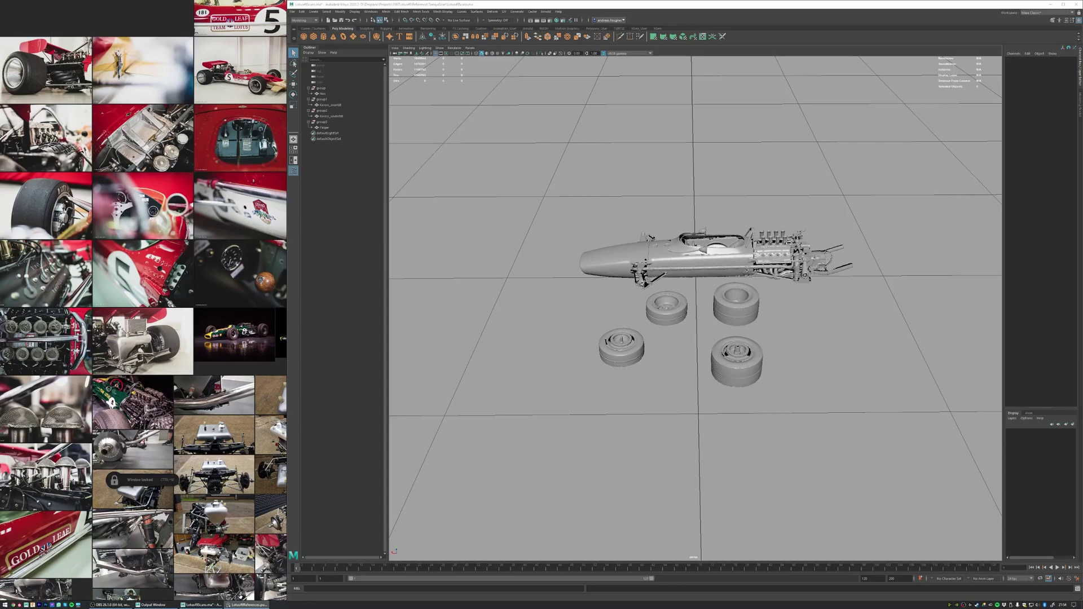
{"action": "scroll", "coordinate": [141, 232], "scroll_direction": "down", "scroll_amount": 10}
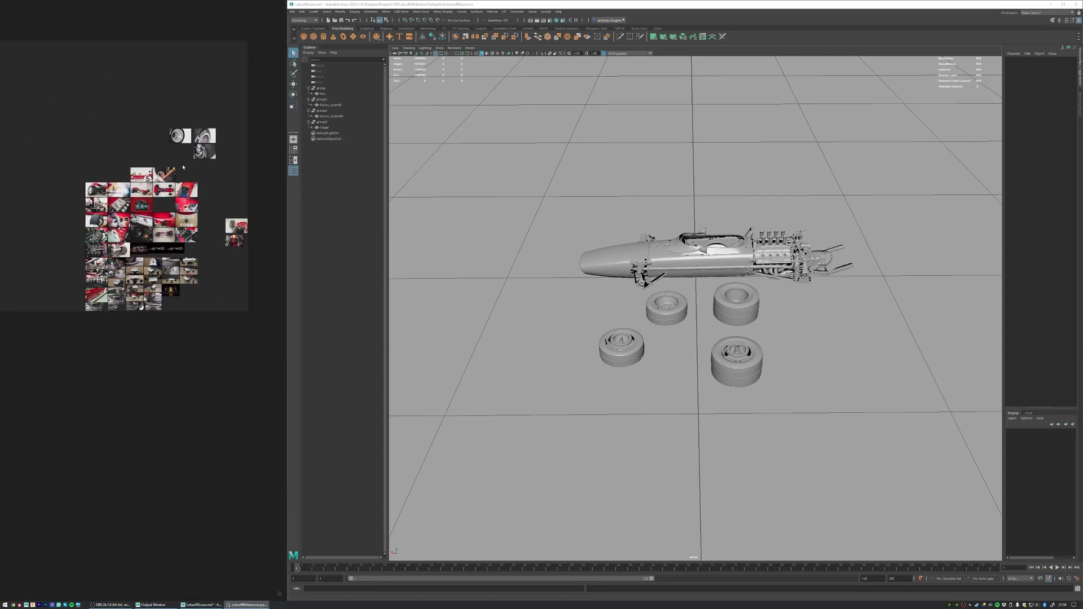